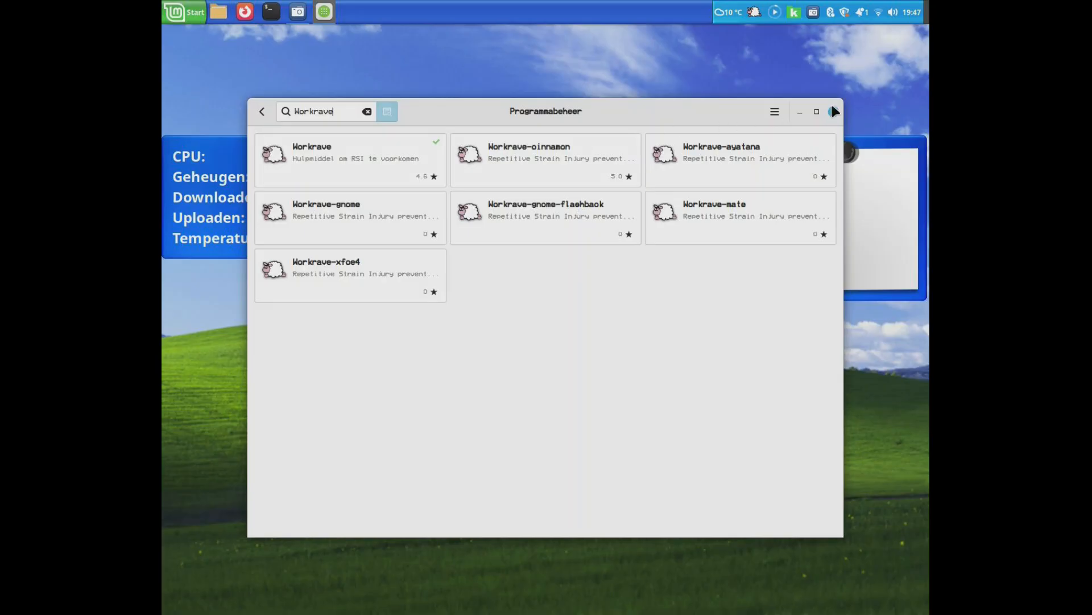
- Close the software manager, search for the startup applications ("opstart"), and check the Workrave entry in the enlarged list before closing it
{"action": "left_click", "coordinate": [833, 111]}
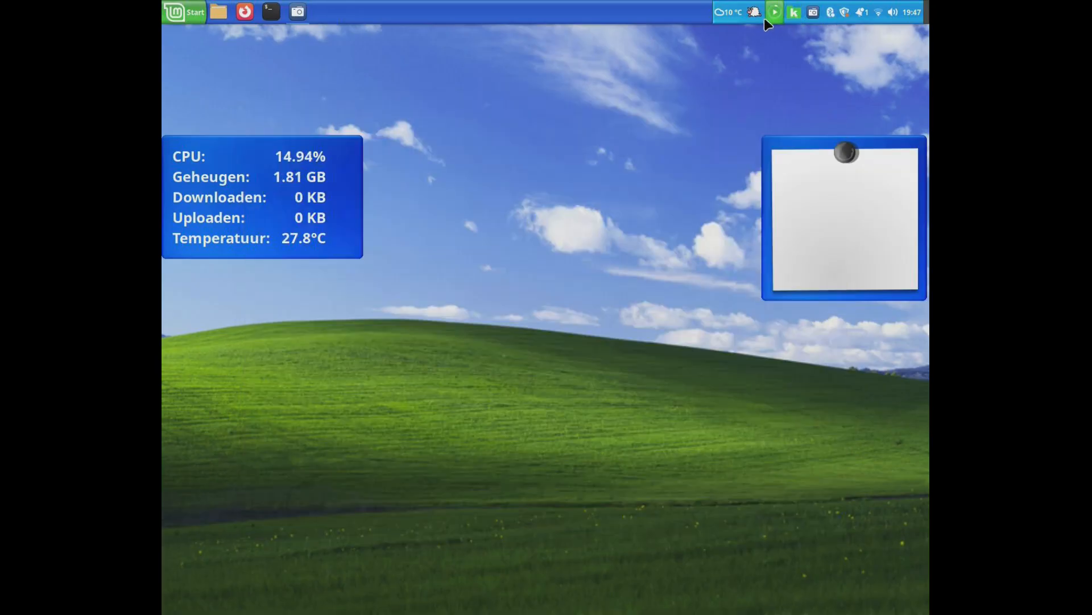
{"action": "mouse_move", "coordinate": [753, 16]}
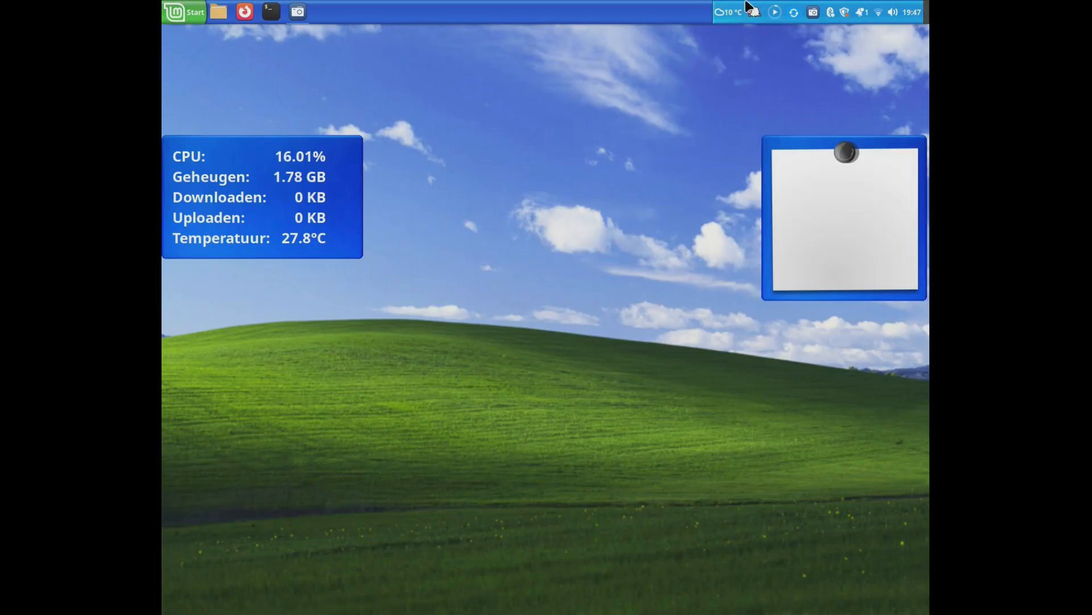
{"action": "left_click", "coordinate": [183, 12]}
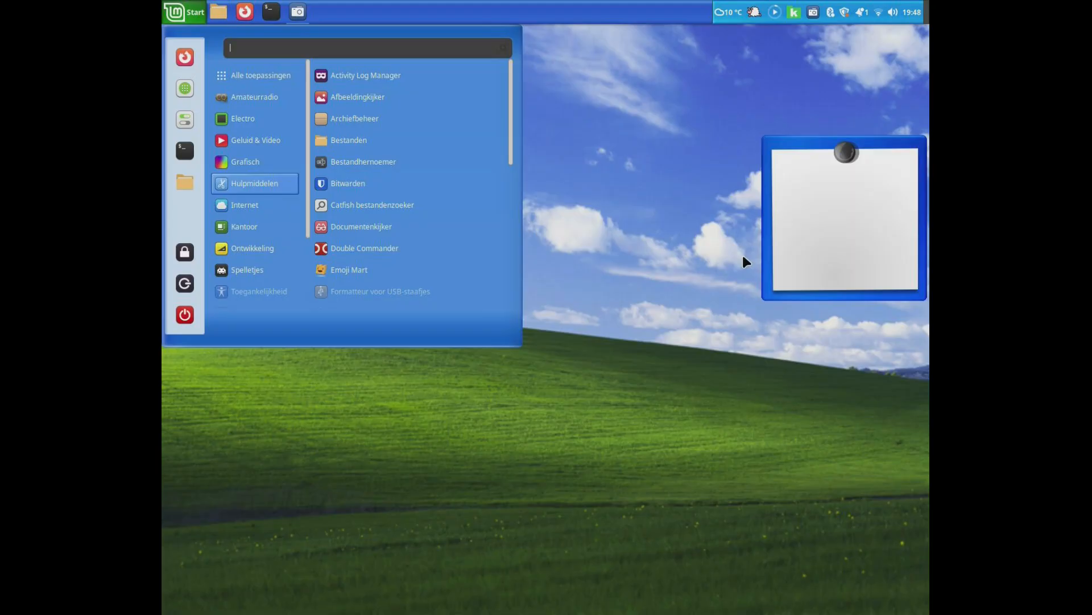
{"action": "type", "text": "opstart"}
{"action": "key", "text": "Return"}
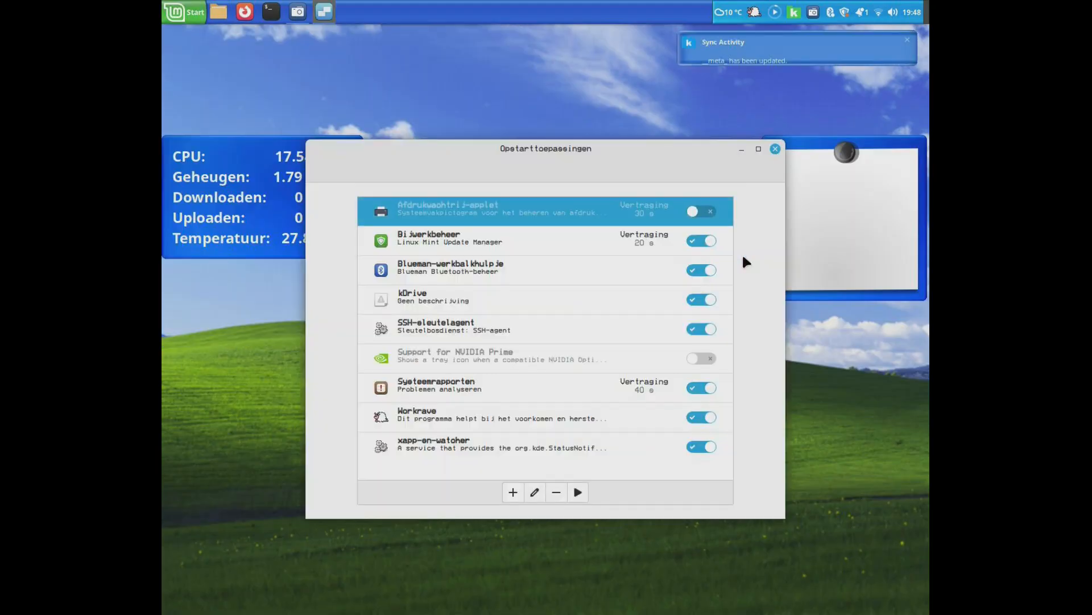
{"action": "left_click_drag", "start_coordinate": [601, 155], "coordinate": [610, 131]}
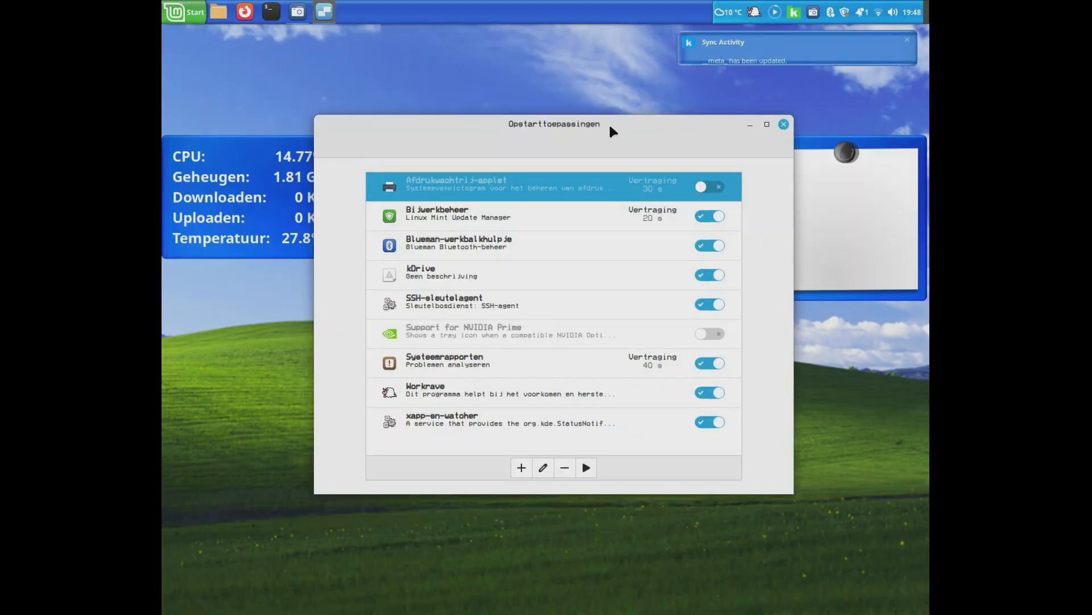
{"action": "left_click", "coordinate": [767, 124]}
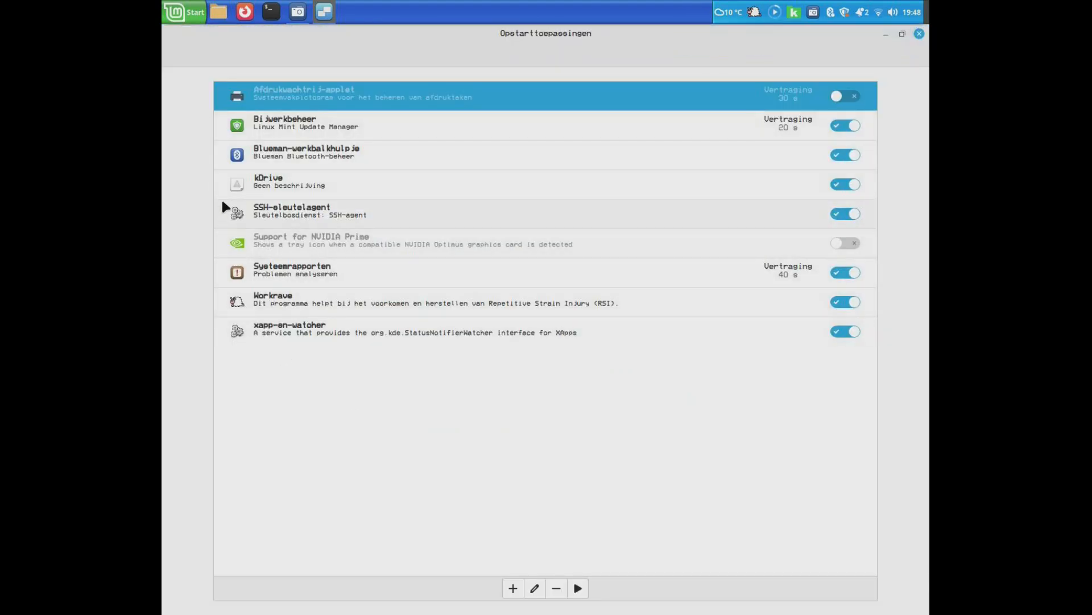
{"action": "left_click", "coordinate": [918, 35]}
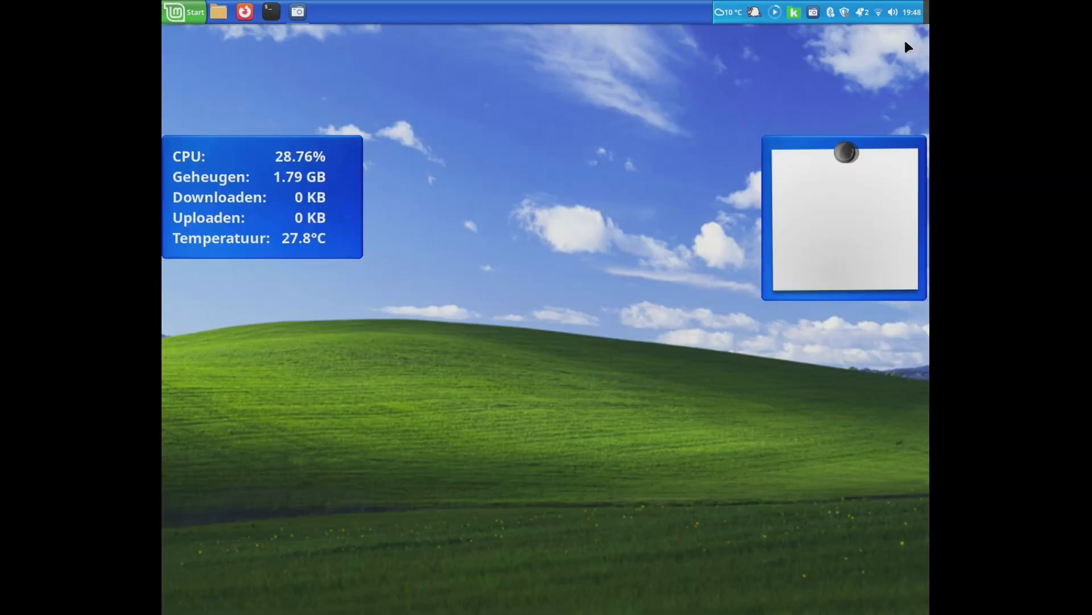
- Open Workrave's timer window, move it to the middle of the desktop to view the timers, and close it
{"action": "left_click", "coordinate": [753, 12]}
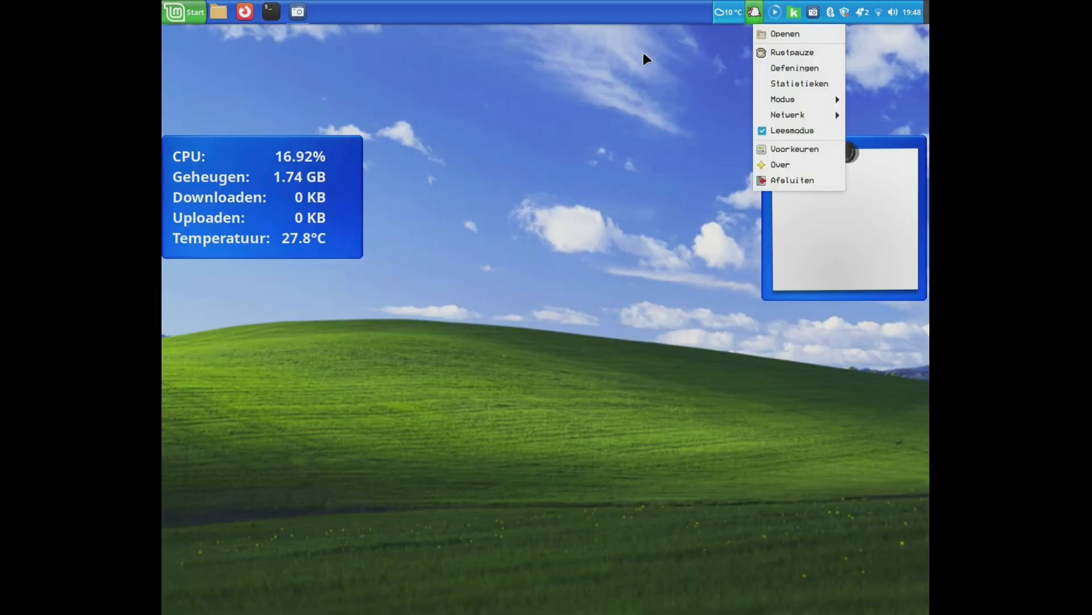
{"action": "left_click", "coordinate": [810, 38]}
{"action": "left_click_drag", "start_coordinate": [303, 38], "coordinate": [496, 367]}
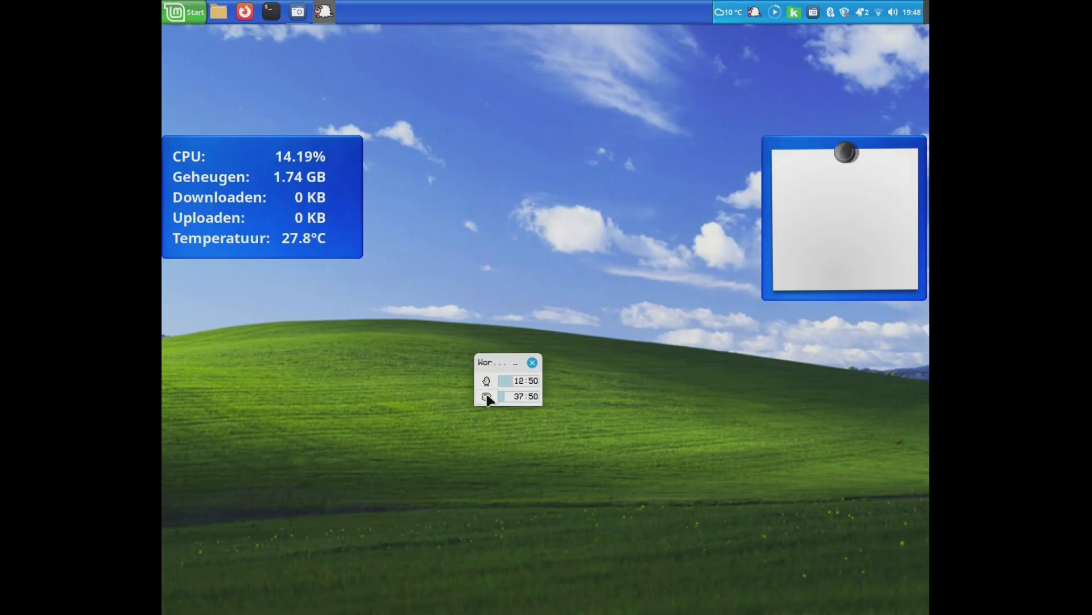
{"action": "left_click", "coordinate": [533, 363]}
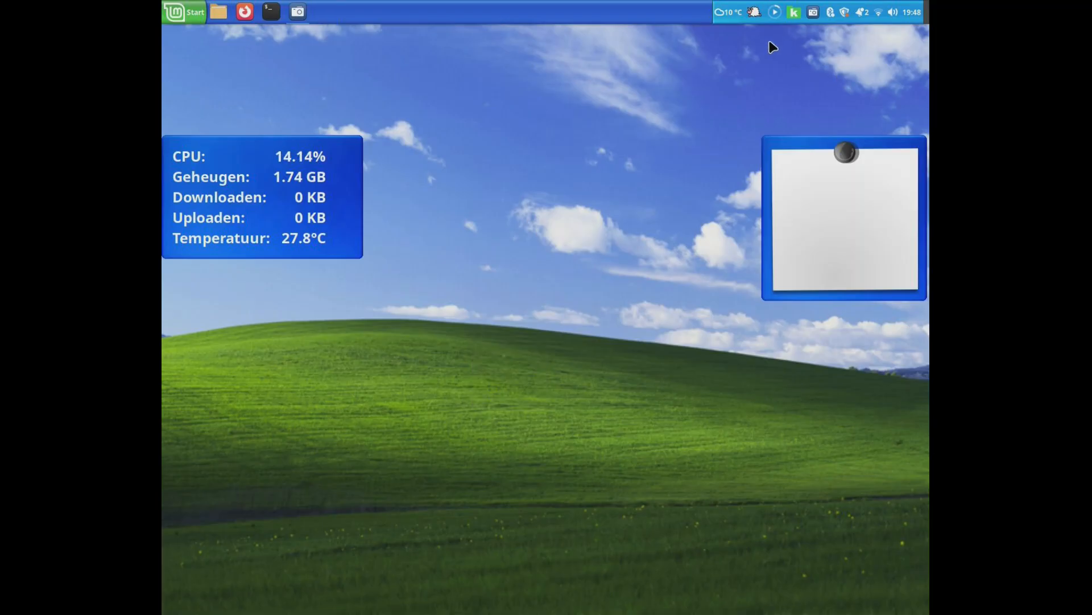
- Open Workrave's preferences (Voorkeuren) and move the window slightly down on the desktop
{"action": "right_click", "coordinate": [754, 12]}
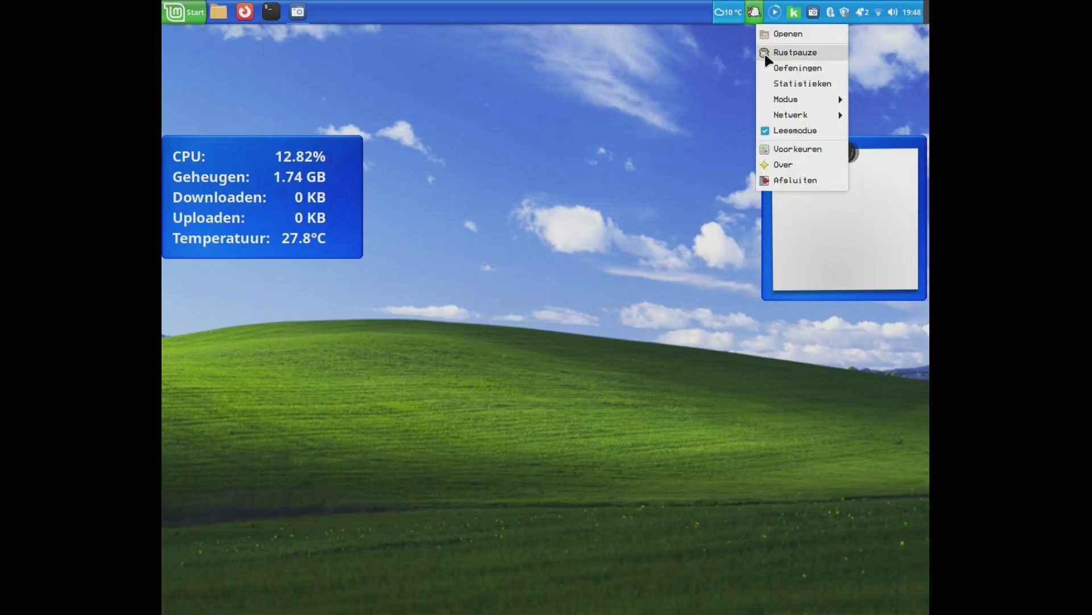
{"action": "left_click", "coordinate": [765, 147]}
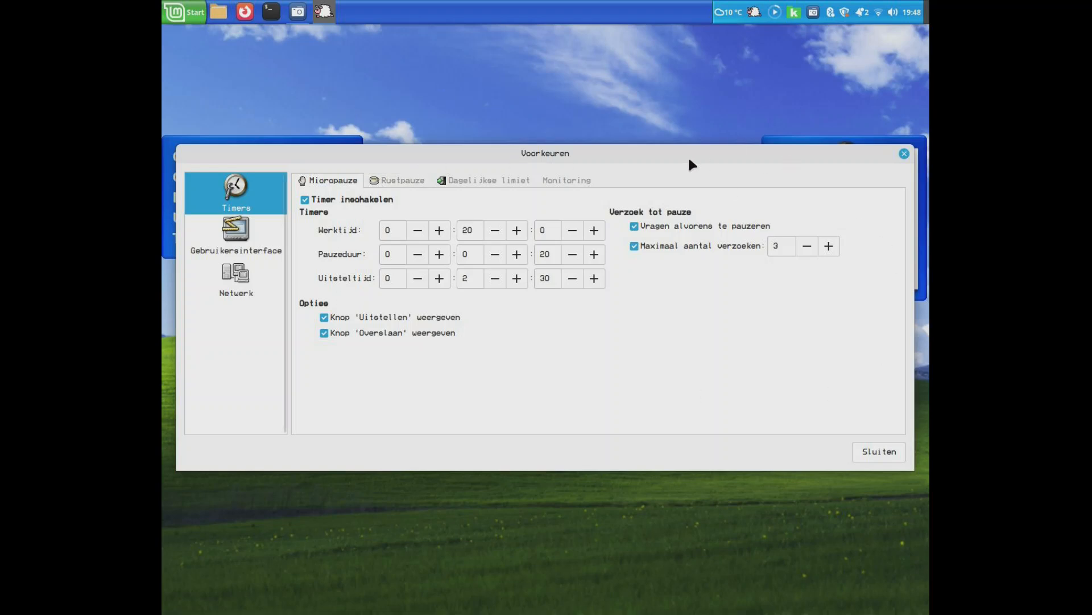
{"action": "left_click_drag", "start_coordinate": [647, 152], "coordinate": [651, 195]}
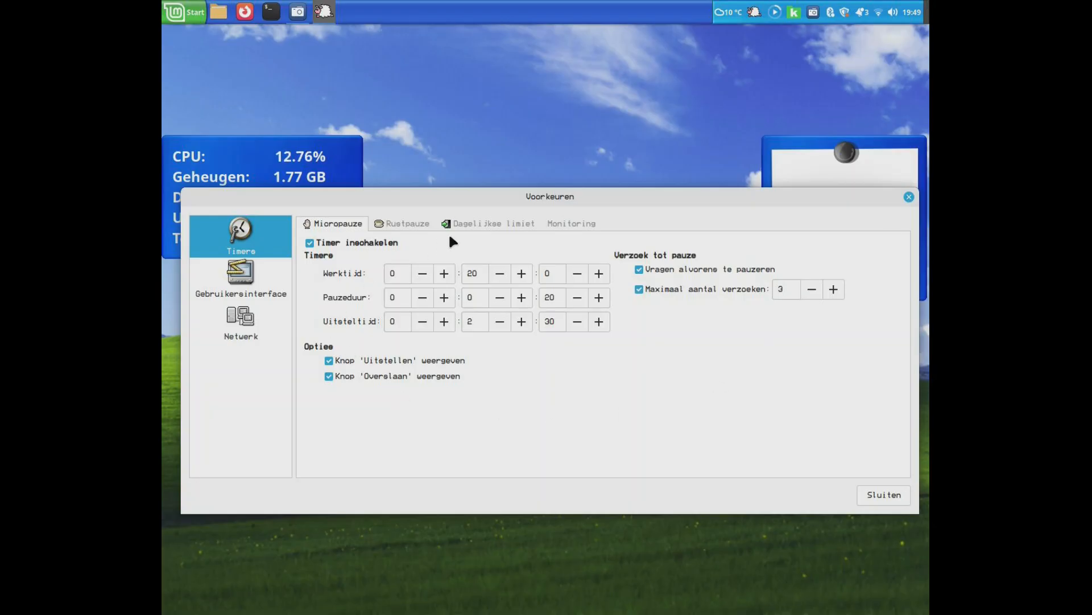
- Set the micro-break's postpone time (Uitsteltijd) to 0:0:30 and disable showing its 'Overslaan' button
{"action": "left_click", "coordinate": [468, 275]}
{"action": "double_click", "coordinate": [545, 297]}
{"action": "double_click", "coordinate": [470, 321]}
{"action": "double_click", "coordinate": [552, 320]}
{"action": "left_click", "coordinate": [553, 323]}
{"action": "left_click", "coordinate": [329, 376]}
- Open the rest break (Rustpauze) timer settings and switch the rest break timer off and on again
{"action": "left_click", "coordinate": [400, 223]}
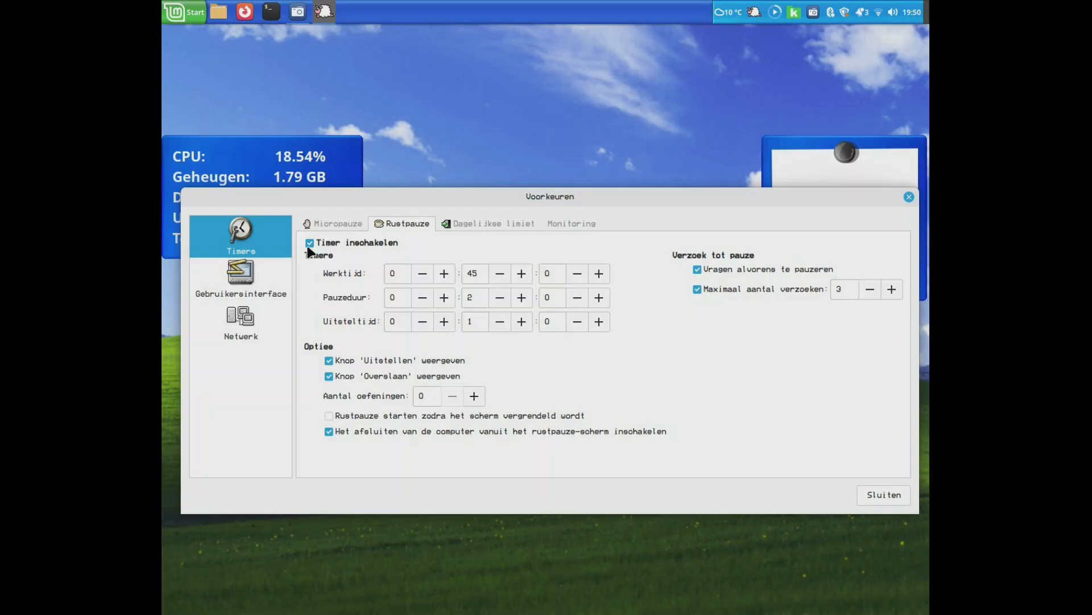
{"action": "left_click", "coordinate": [333, 223]}
{"action": "left_click", "coordinate": [401, 223]}
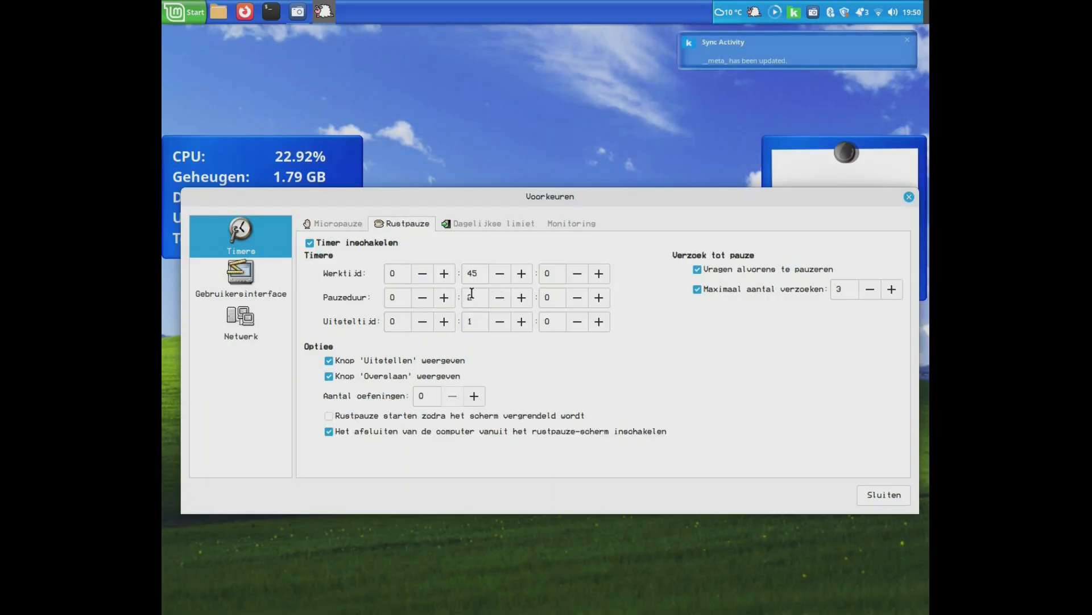
{"action": "double_click", "coordinate": [471, 274]}
{"action": "double_click", "coordinate": [468, 295]}
{"action": "left_click", "coordinate": [511, 237]}
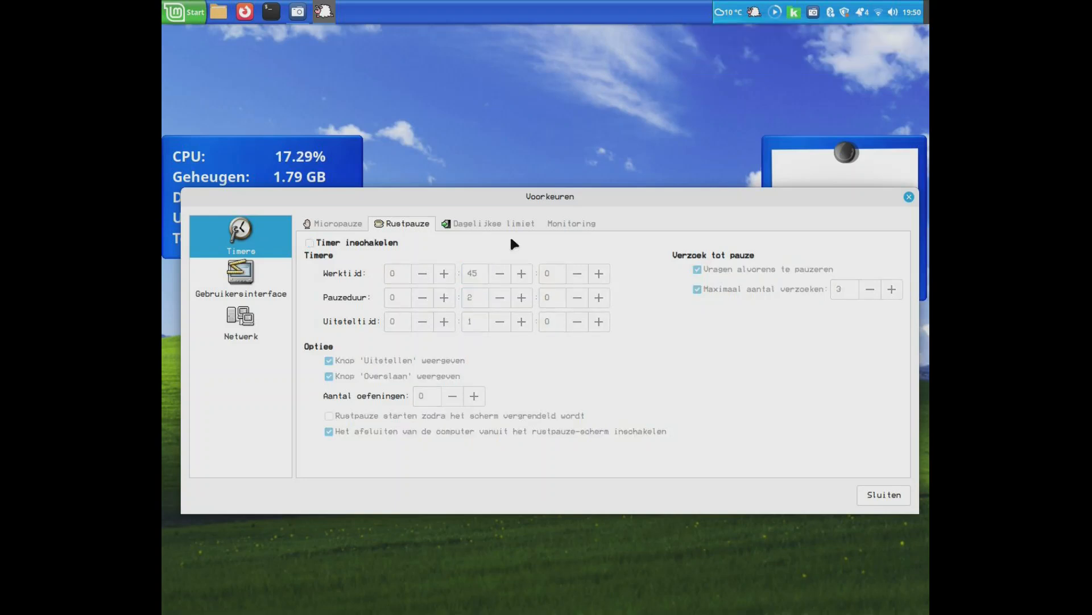
{"action": "left_click", "coordinate": [347, 242]}
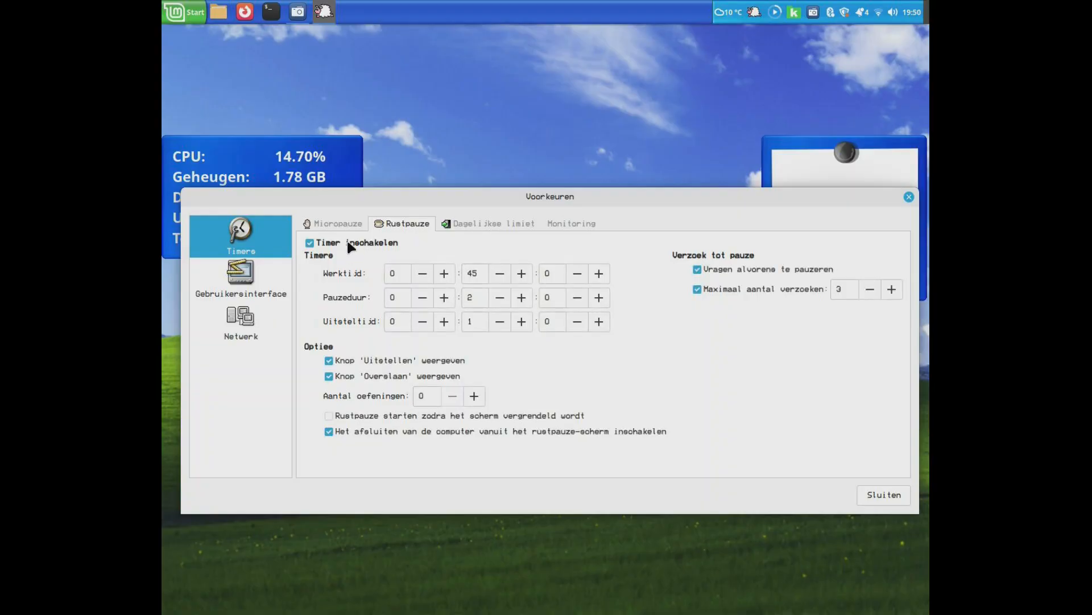
- Enable 'Rustpauze starten zodra het scherm vergrendeld wordt' for the rest break, keeping the 'Uitstellen' and 'Overslaan' buttons shown
{"action": "left_click", "coordinate": [465, 296]}
{"action": "left_click", "coordinate": [502, 375]}
{"action": "left_click", "coordinate": [446, 376]}
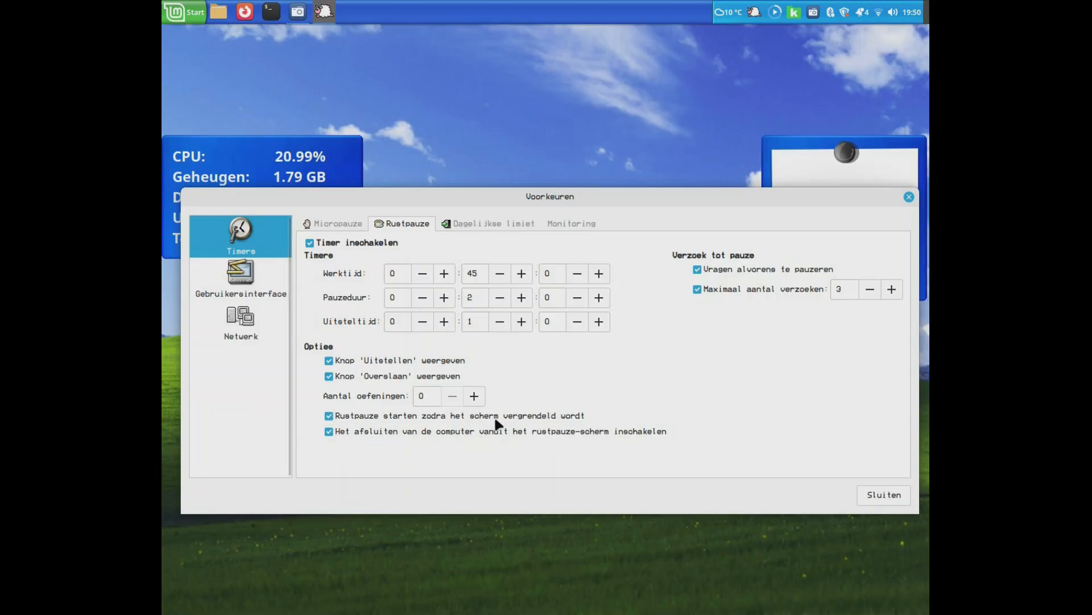
{"action": "left_click", "coordinate": [176, 20]}
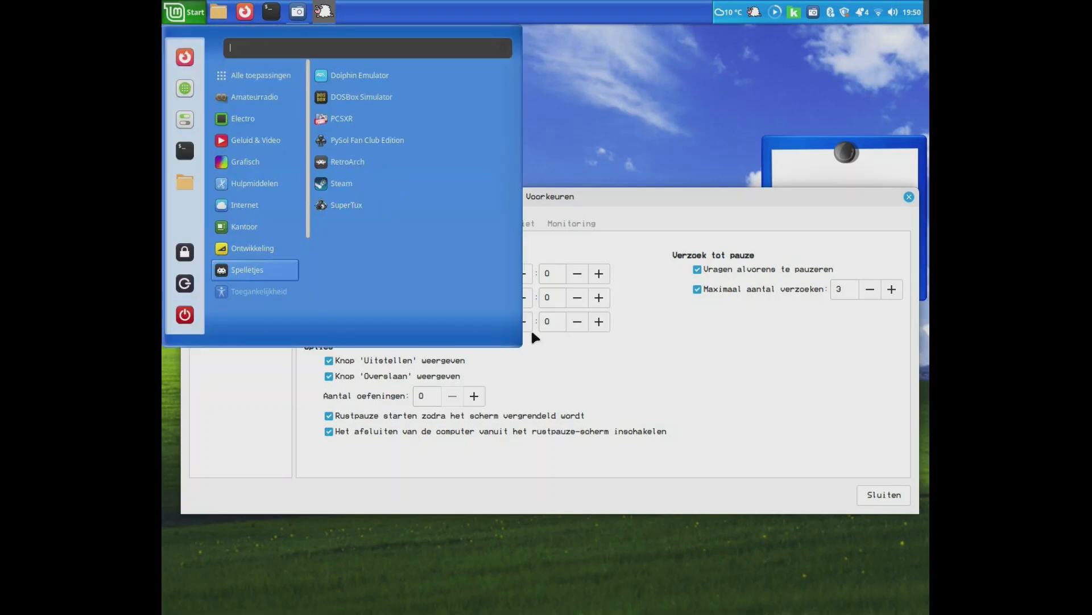
{"action": "left_click", "coordinate": [703, 376]}
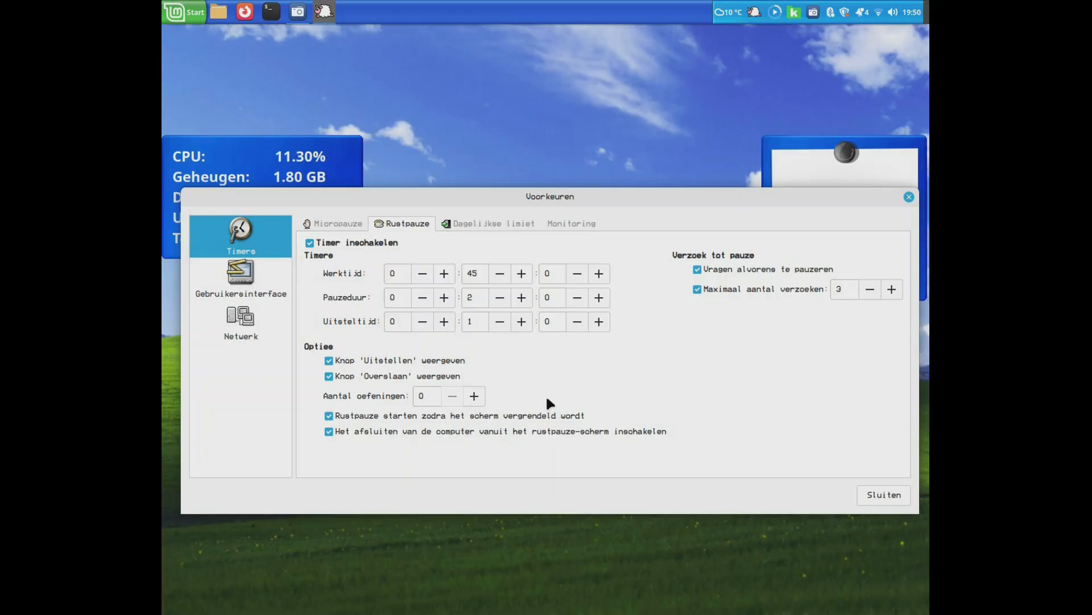
{"action": "left_click", "coordinate": [329, 415]}
{"action": "left_click", "coordinate": [328, 412]}
- Compare the maximum number of break requests (Maximaal aantal verzoeken) between the rest break and micro-break settings
{"action": "double_click", "coordinate": [842, 290]}
{"action": "left_click", "coordinate": [844, 292]}
{"action": "left_click", "coordinate": [352, 225]}
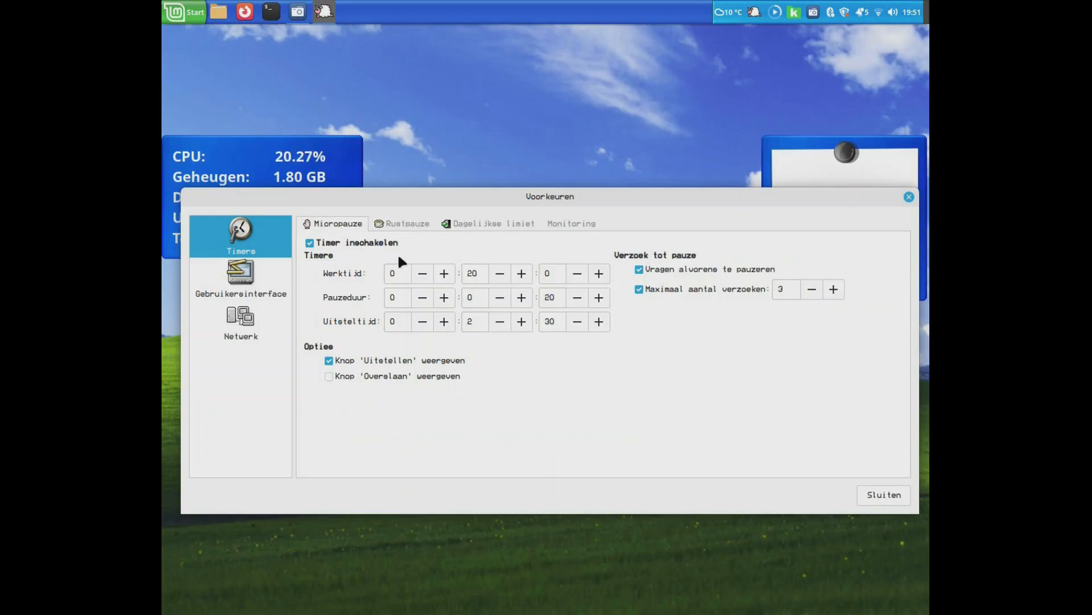
{"action": "left_click", "coordinate": [426, 225]}
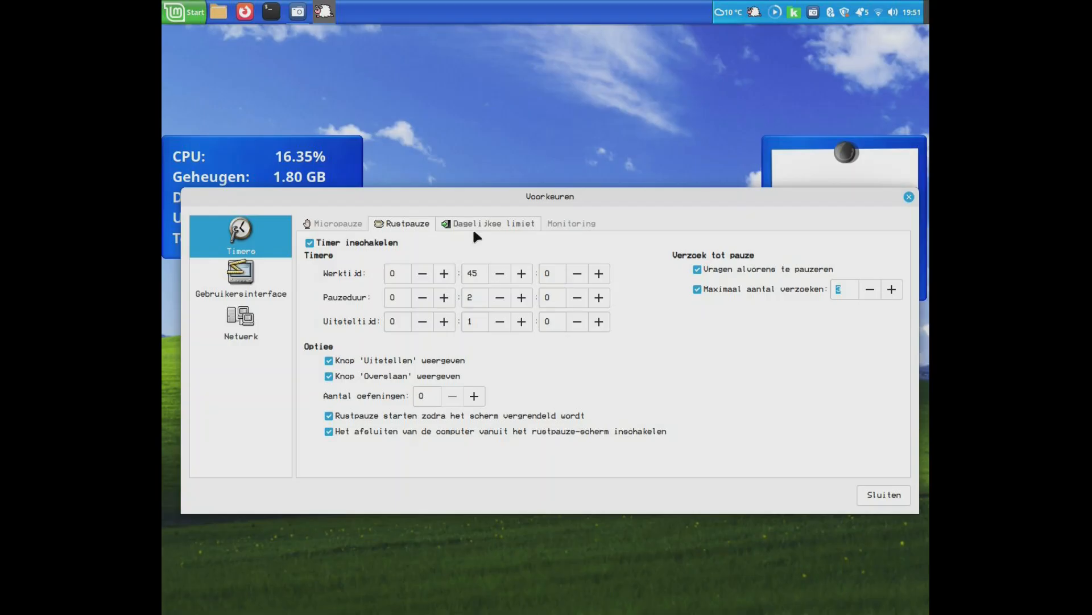
- Enable 'Micropauzes tellen als werktijd' in the daily limit (Dagelijkse limiet) settings and select its work-time hours
{"action": "left_click", "coordinate": [473, 228]}
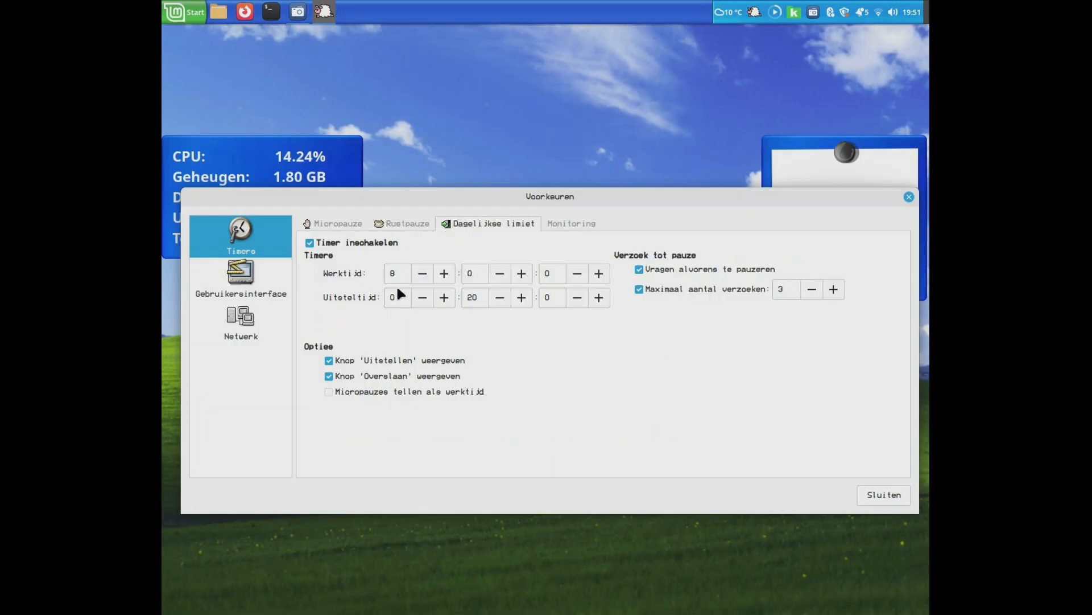
{"action": "left_click", "coordinate": [329, 391]}
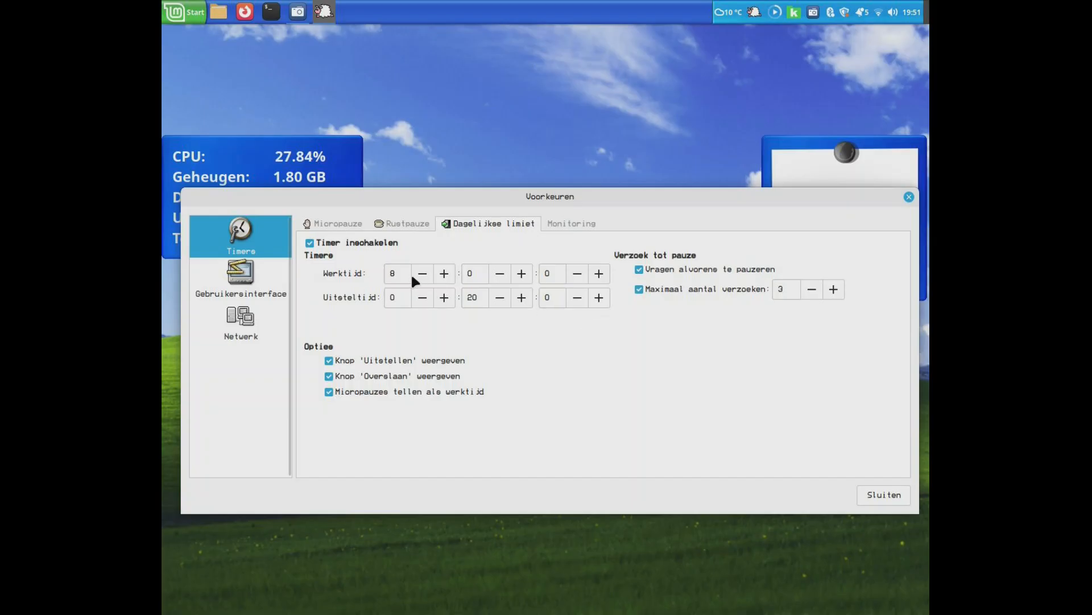
{"action": "double_click", "coordinate": [390, 274]}
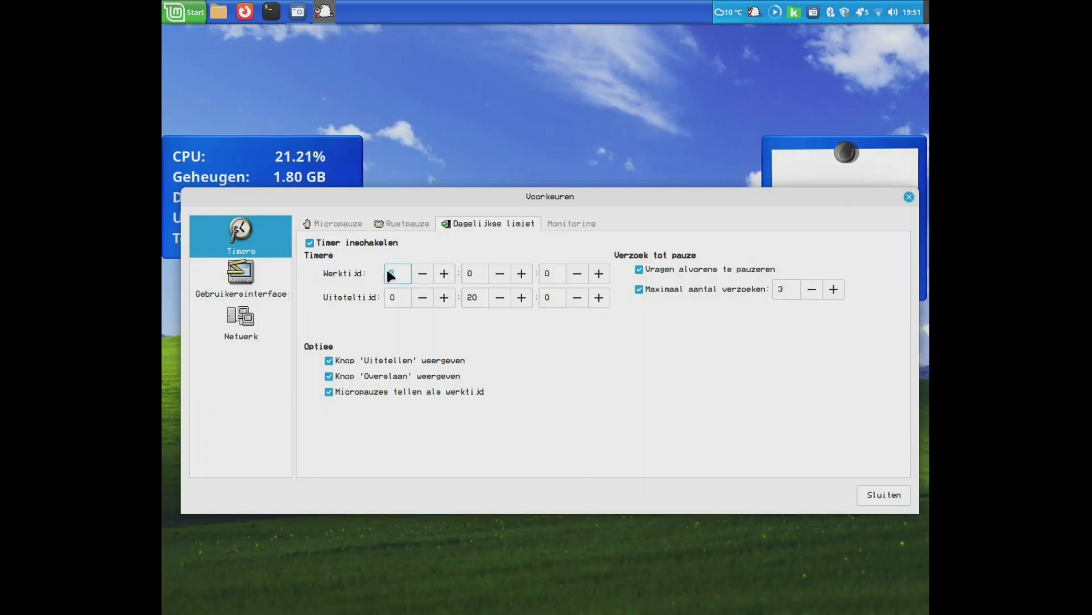
- Toggle the daily limit's 'Overslaan' button option off and on while examining the postpone time minutes
{"action": "left_click", "coordinate": [408, 371]}
{"action": "left_click", "coordinate": [399, 376]}
{"action": "double_click", "coordinate": [467, 297]}
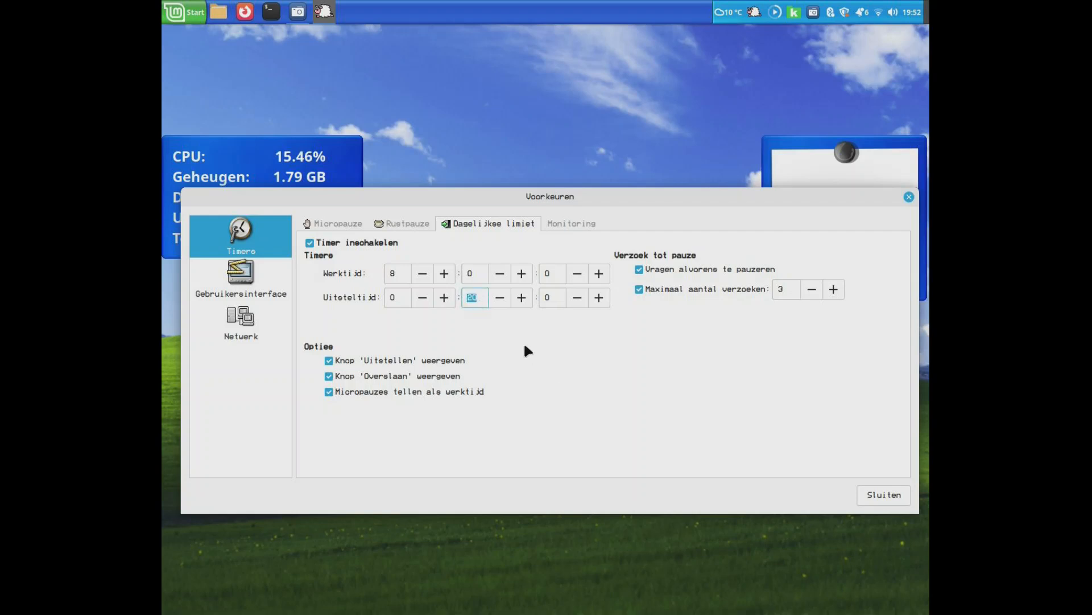
{"action": "left_click", "coordinate": [524, 376]}
{"action": "left_click", "coordinate": [418, 374]}
{"action": "left_click", "coordinate": [329, 377]}
{"action": "left_click", "coordinate": [394, 378]}
{"action": "left_click", "coordinate": [383, 379]}
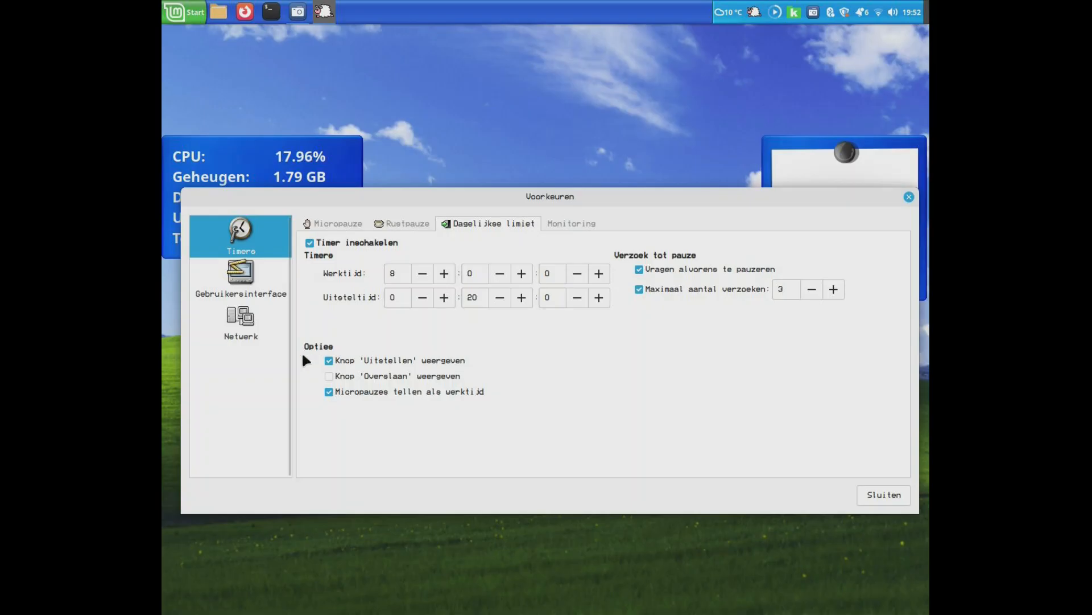
{"action": "double_click", "coordinate": [471, 295]}
{"action": "left_click", "coordinate": [514, 372]}
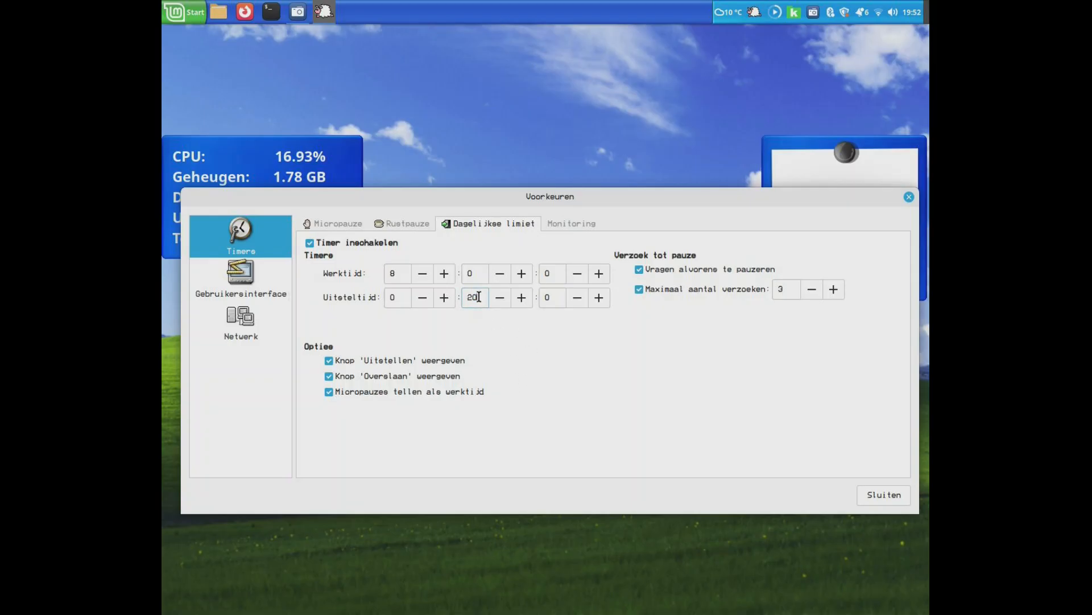
{"action": "left_click", "coordinate": [444, 378]}
- Open the Monitoring timer settings and examine the entries of Workrave's tray menu, including Netwerk and Leesmodus
{"action": "left_click", "coordinate": [548, 222]}
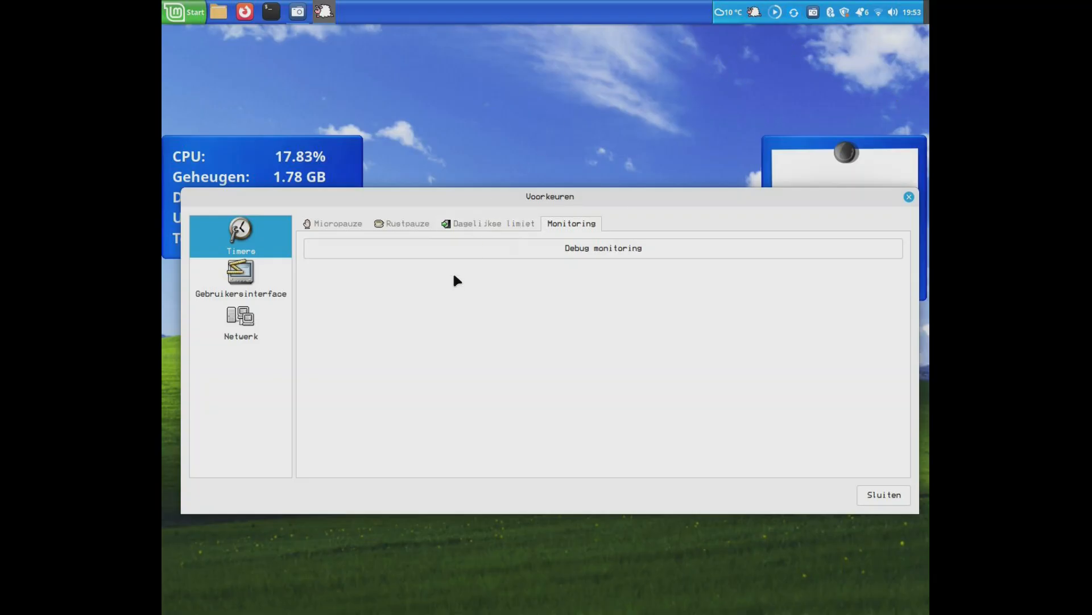
{"action": "left_click", "coordinate": [755, 12]}
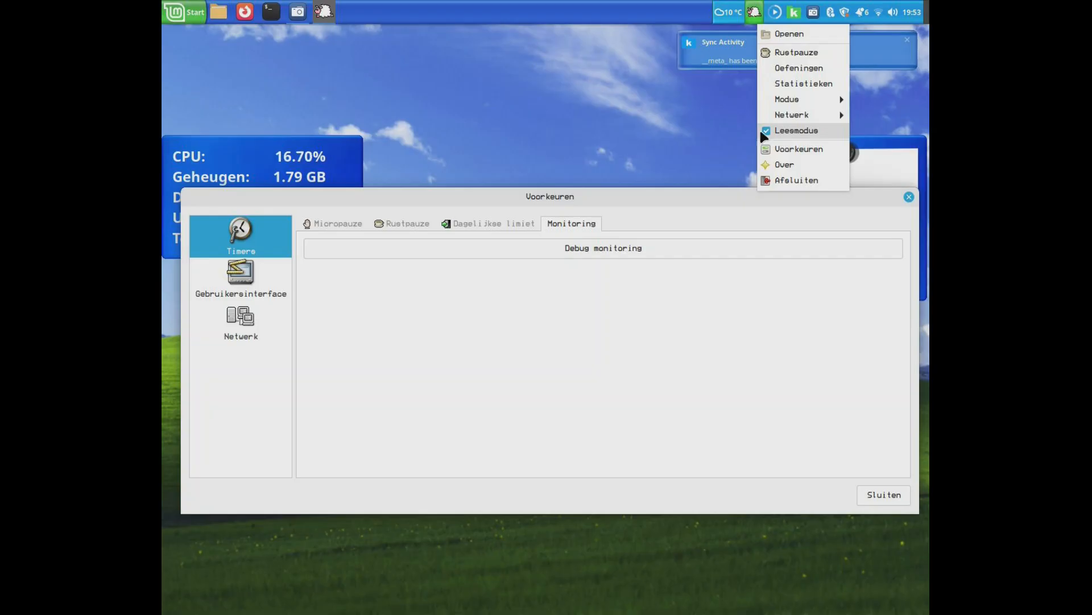
{"action": "left_click", "coordinate": [749, 374]}
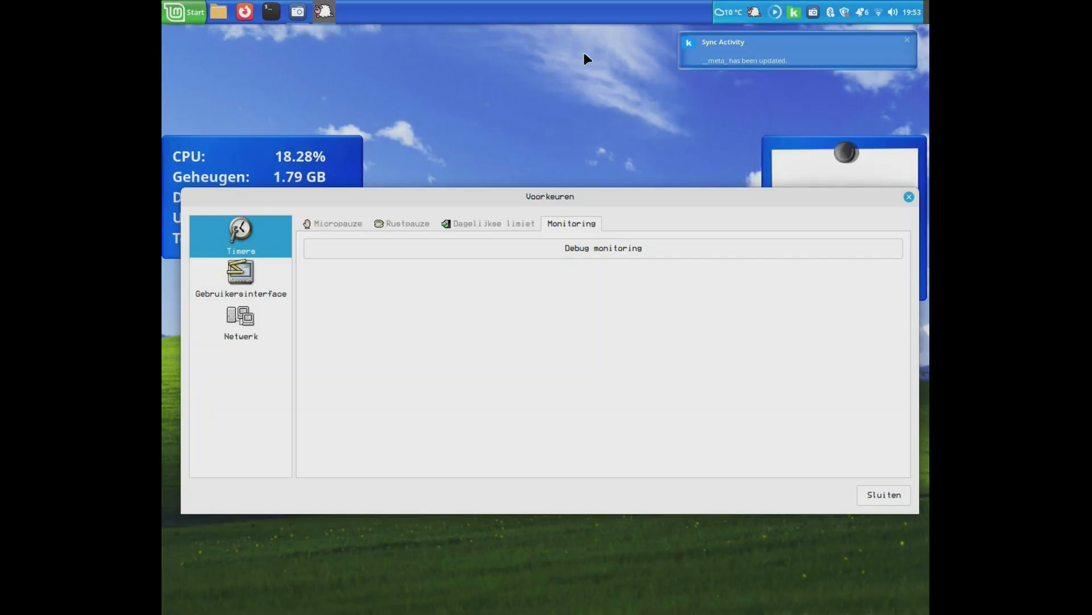
{"action": "left_click", "coordinate": [754, 14]}
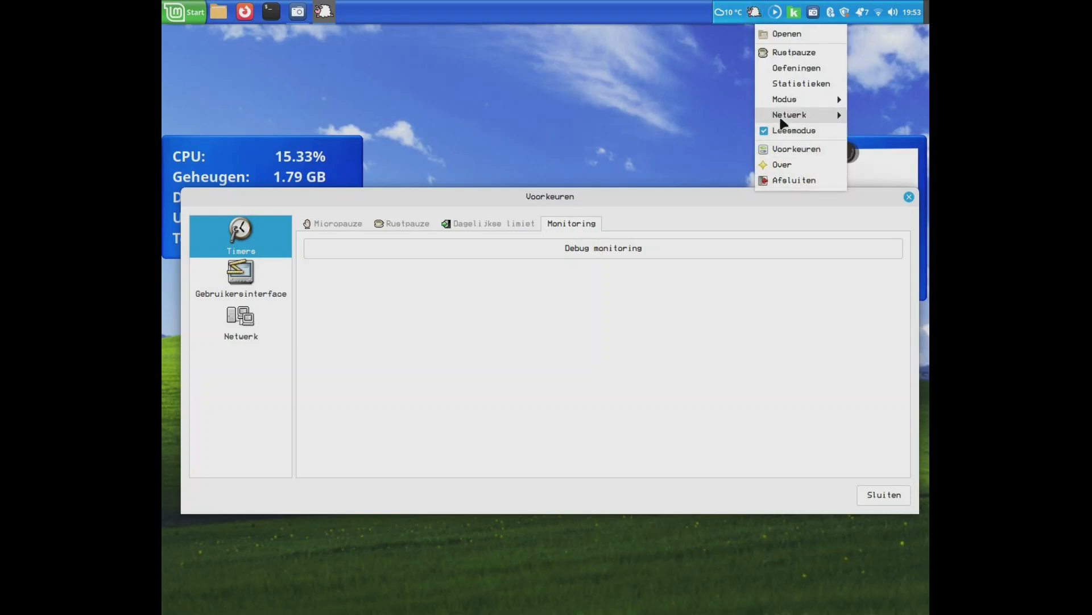
{"action": "mouse_move", "coordinate": [777, 115]}
{"action": "left_click", "coordinate": [695, 319]}
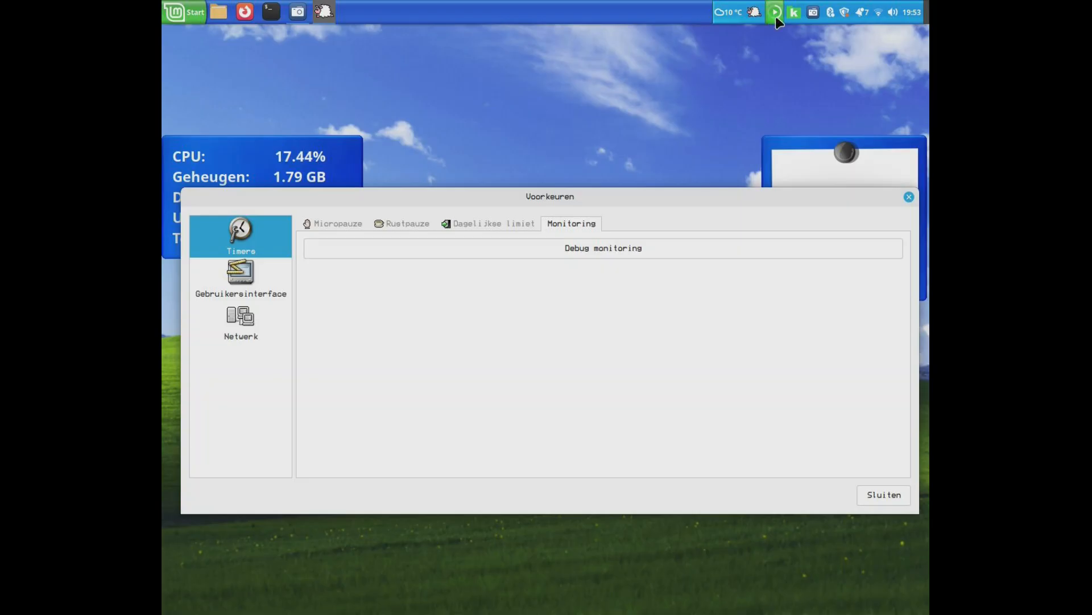
{"action": "left_click", "coordinate": [754, 13]}
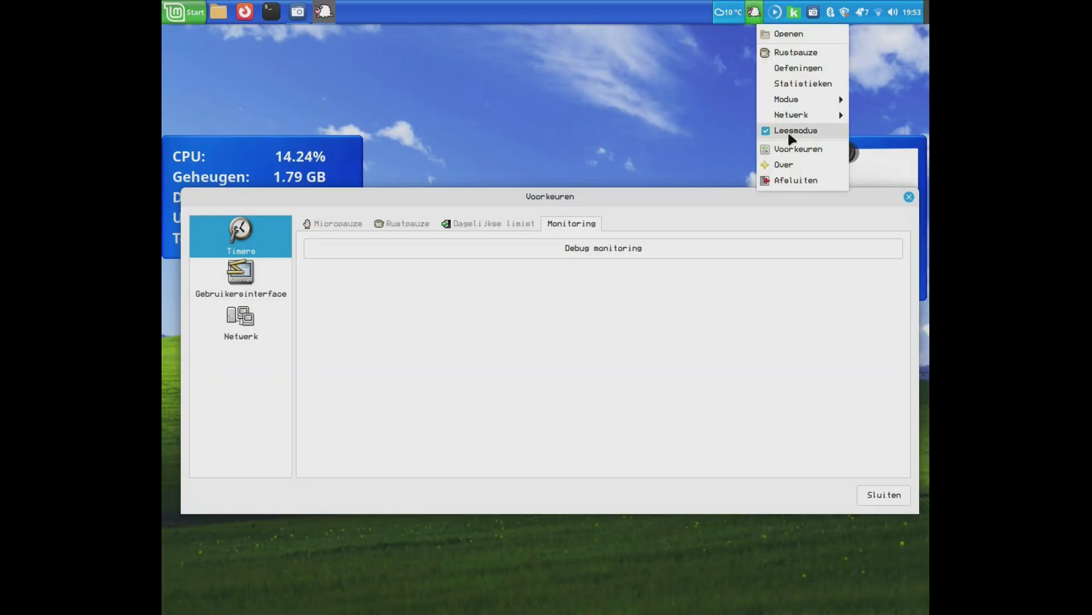
{"action": "left_click", "coordinate": [690, 422]}
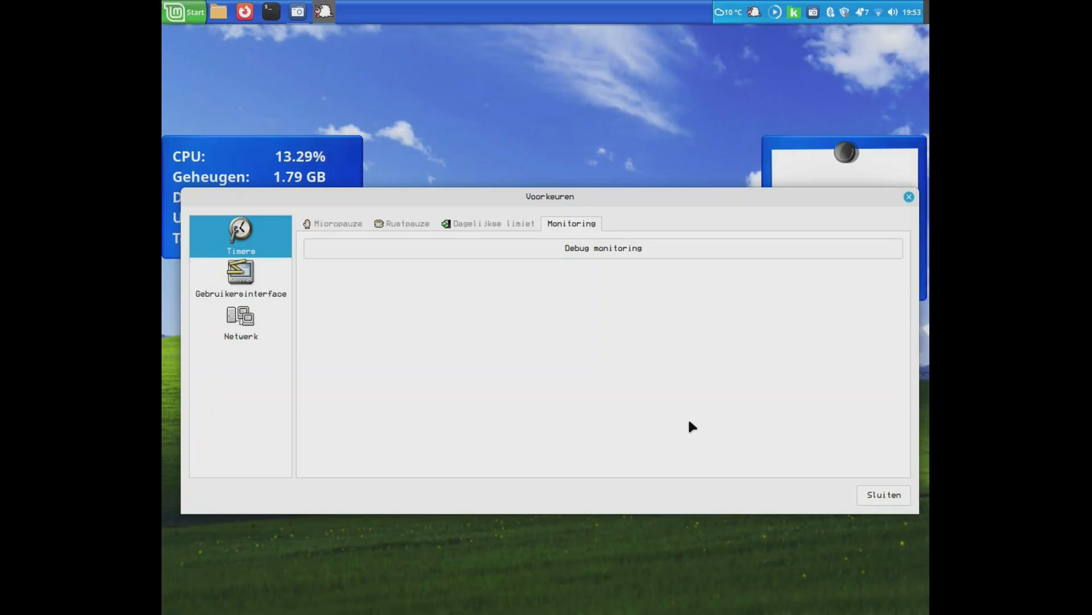
{"action": "left_click", "coordinate": [754, 12]}
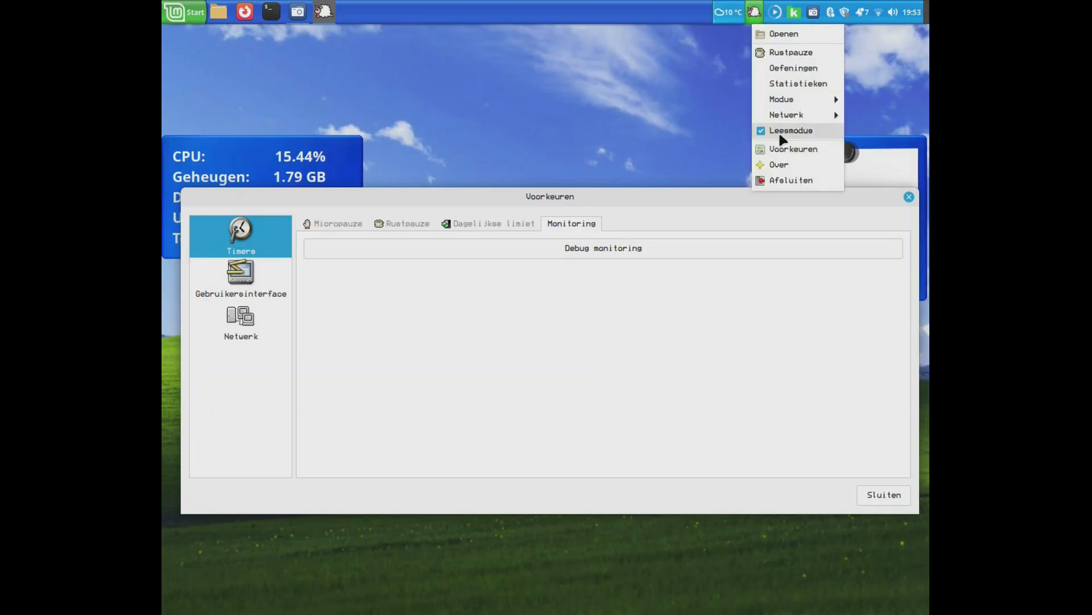
{"action": "left_click", "coordinate": [718, 223]}
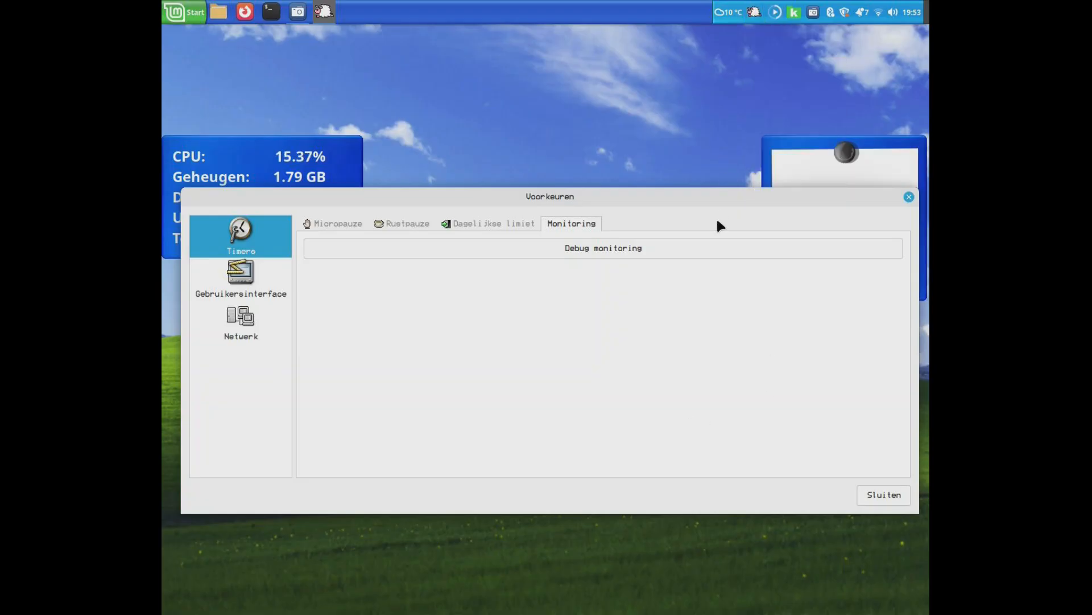
- In the Gebruikersinterface settings, set the blocking mode (Blokkeermodus) to 'Geen blokkering'
{"action": "left_click", "coordinate": [248, 286]}
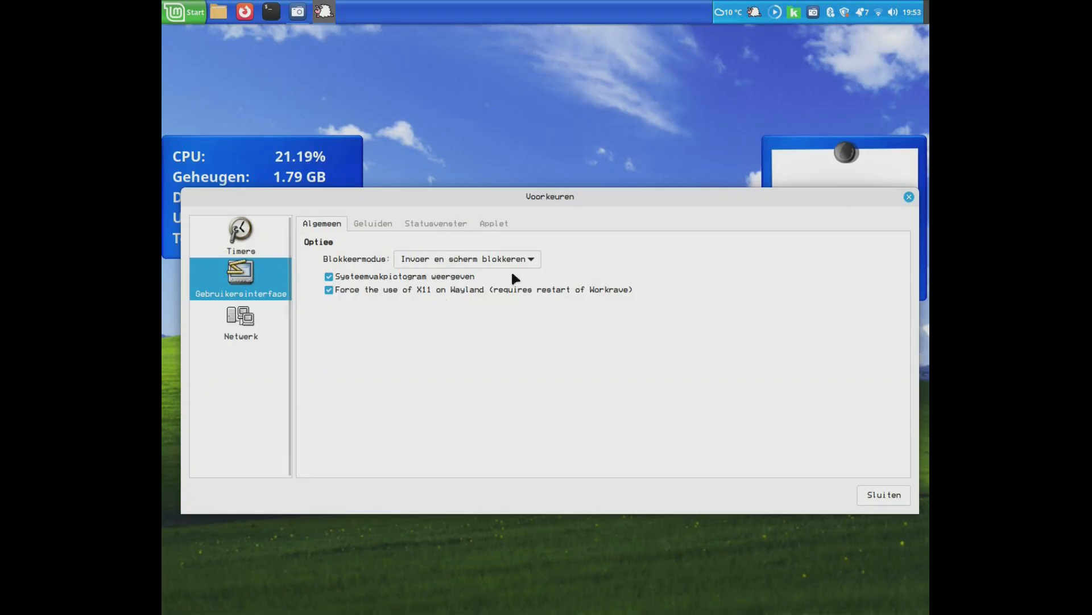
{"action": "left_click", "coordinate": [454, 261]}
{"action": "left_click", "coordinate": [456, 264]}
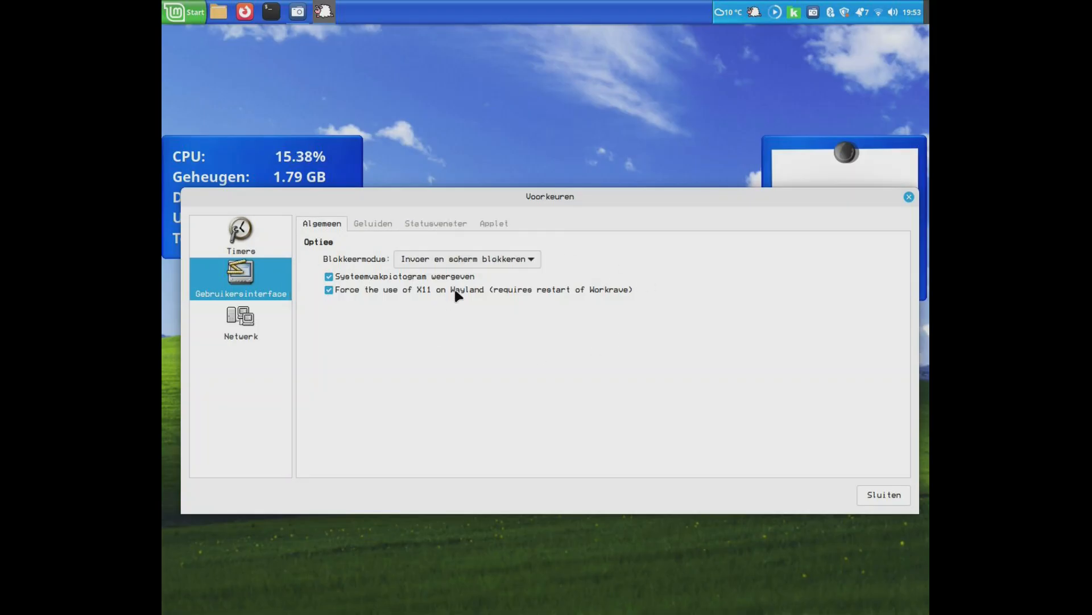
{"action": "left_click", "coordinate": [443, 262]}
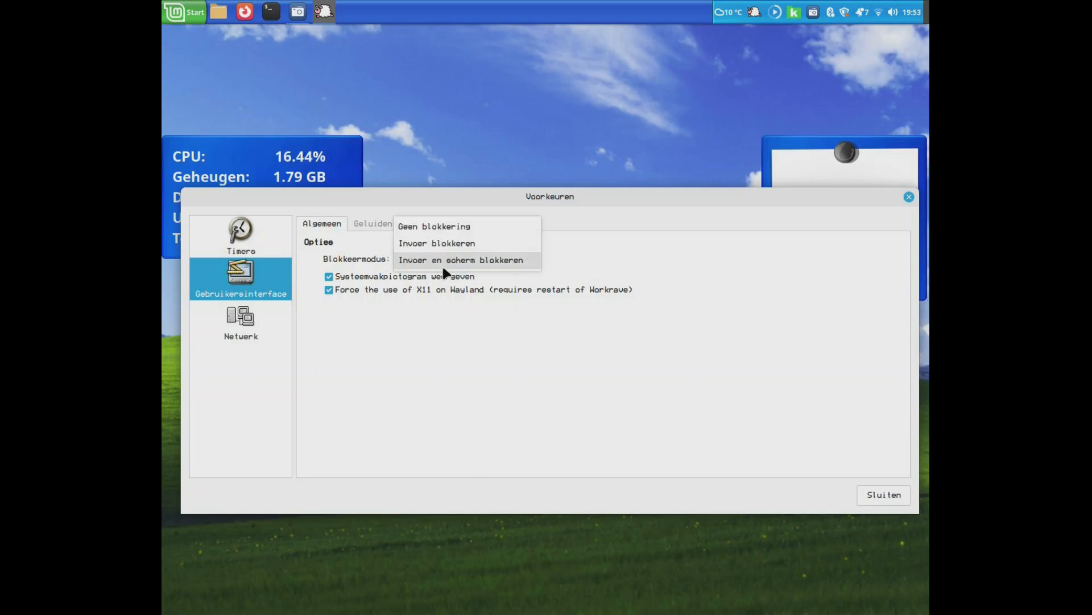
{"action": "left_click", "coordinate": [441, 223]}
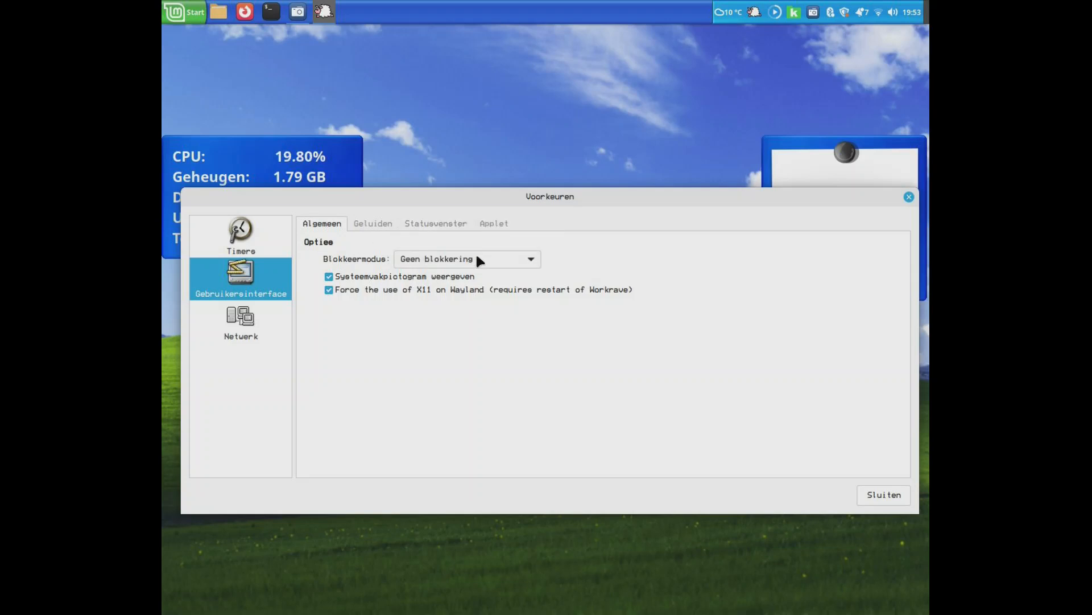
- Restore the blocking mode to 'Invoer en scherm blokkeren' and toggle 'Systeemvakpictogram weergeven' off and on
{"action": "left_click", "coordinate": [452, 261]}
{"action": "left_click", "coordinate": [443, 275]}
{"action": "left_click", "coordinate": [440, 266]}
{"action": "left_click", "coordinate": [439, 277]}
{"action": "left_click", "coordinate": [330, 274]}
{"action": "left_click", "coordinate": [330, 275]}
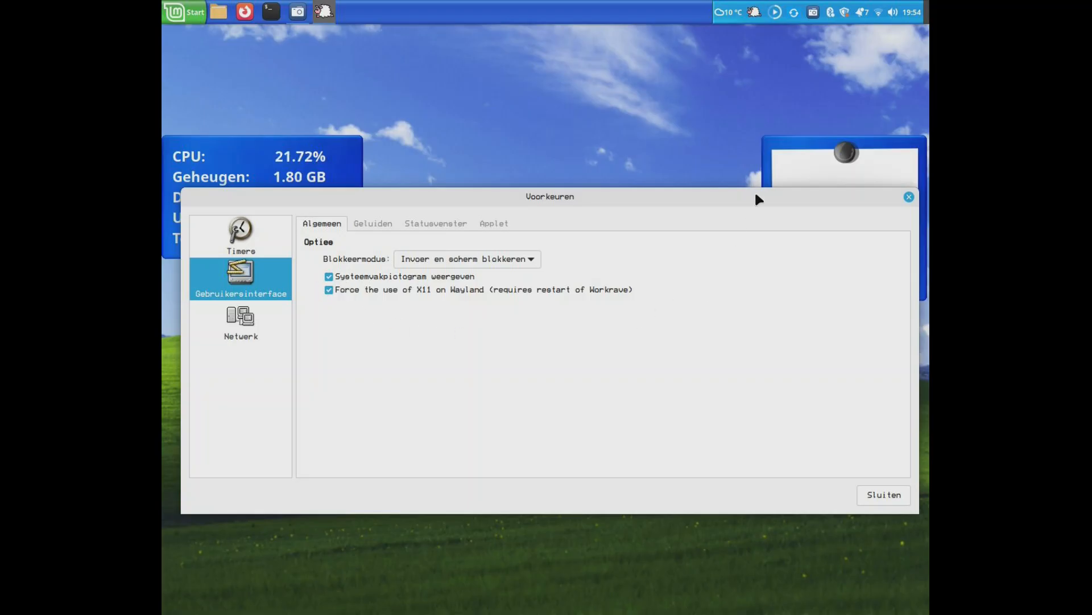
- Open the sound settings (Geluiden) and examine the sound event list and the available sound themes
{"action": "left_click", "coordinate": [379, 224]}
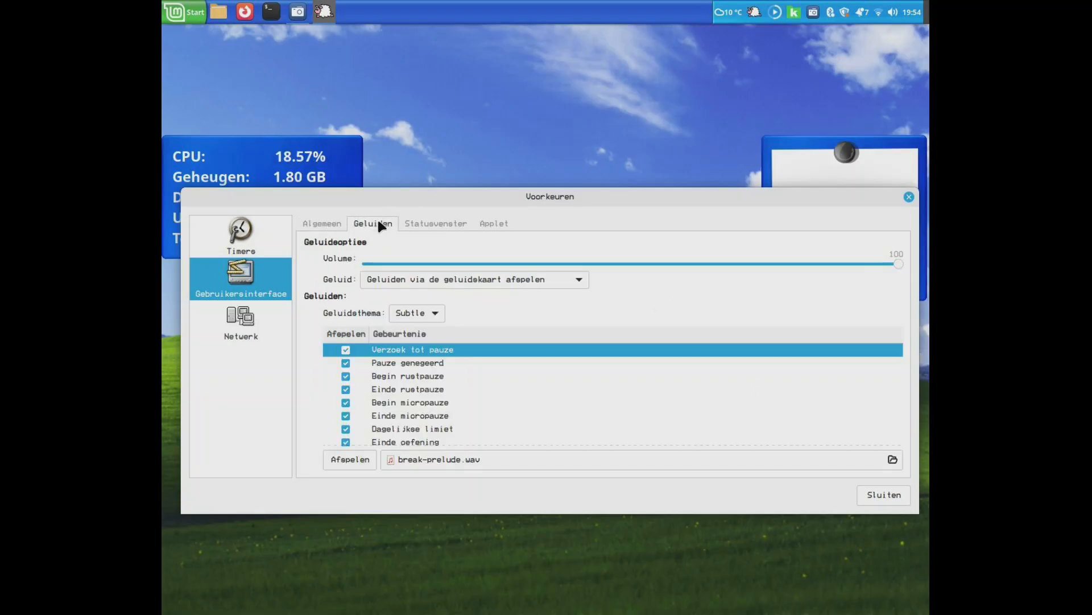
{"action": "scroll", "coordinate": [446, 401], "scroll_direction": "down", "scroll_amount": 2}
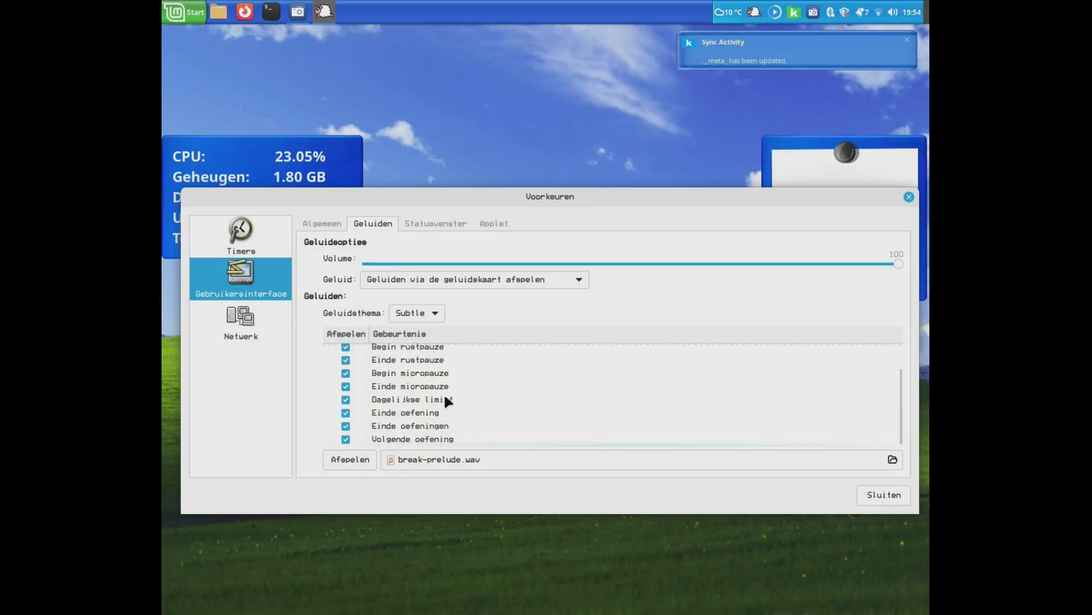
{"action": "scroll", "coordinate": [446, 399], "scroll_direction": "up", "scroll_amount": 2}
{"action": "left_click", "coordinate": [414, 313]}
{"action": "left_click", "coordinate": [408, 314]}
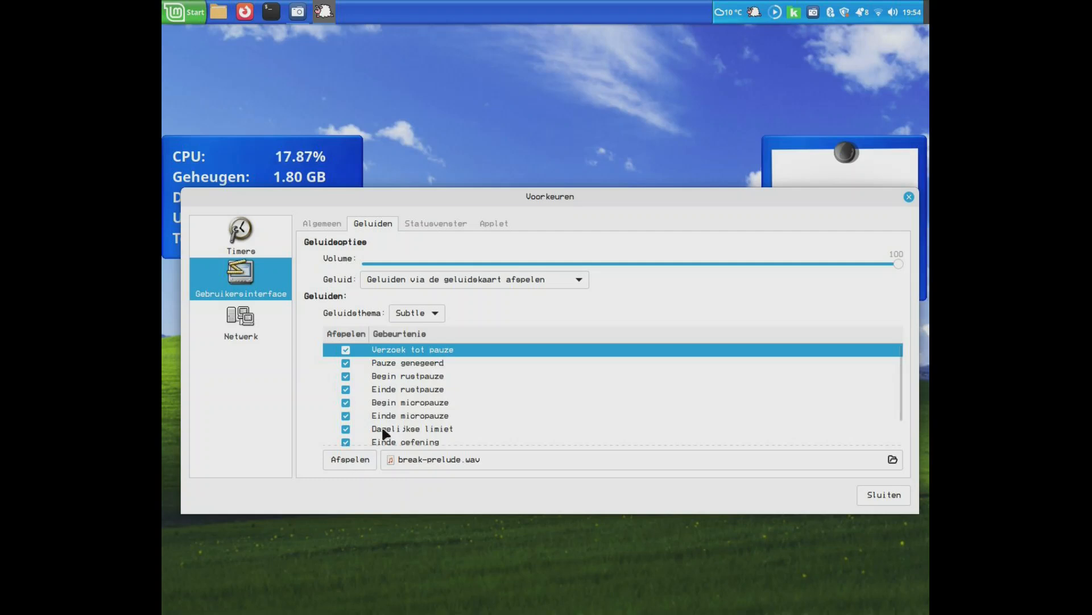
- Play the sound of the 'Verzoek tot pauze' event and look through the other sound events
{"action": "left_click", "coordinate": [405, 365]}
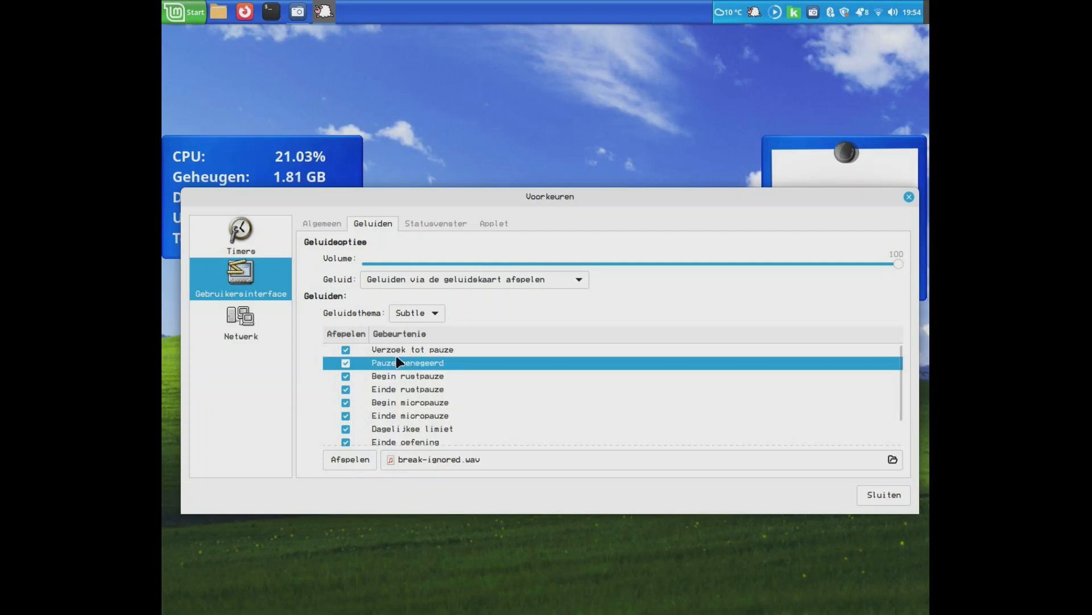
{"action": "left_click", "coordinate": [370, 350]}
{"action": "left_click", "coordinate": [340, 452]}
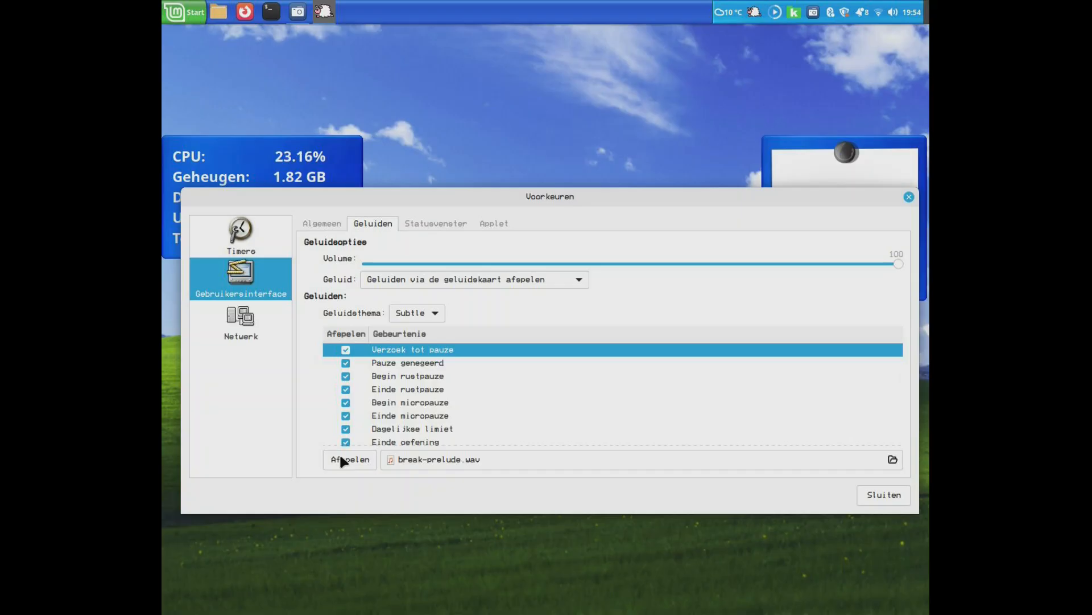
{"action": "scroll", "coordinate": [422, 381], "scroll_direction": "down", "scroll_amount": 2}
{"action": "scroll", "coordinate": [423, 381], "scroll_direction": "up", "scroll_amount": 2}
- Enable the status window (Statusvenster), move it above the CPU desklet on the desktop, and keep it above all other windows
{"action": "left_click", "coordinate": [421, 224]}
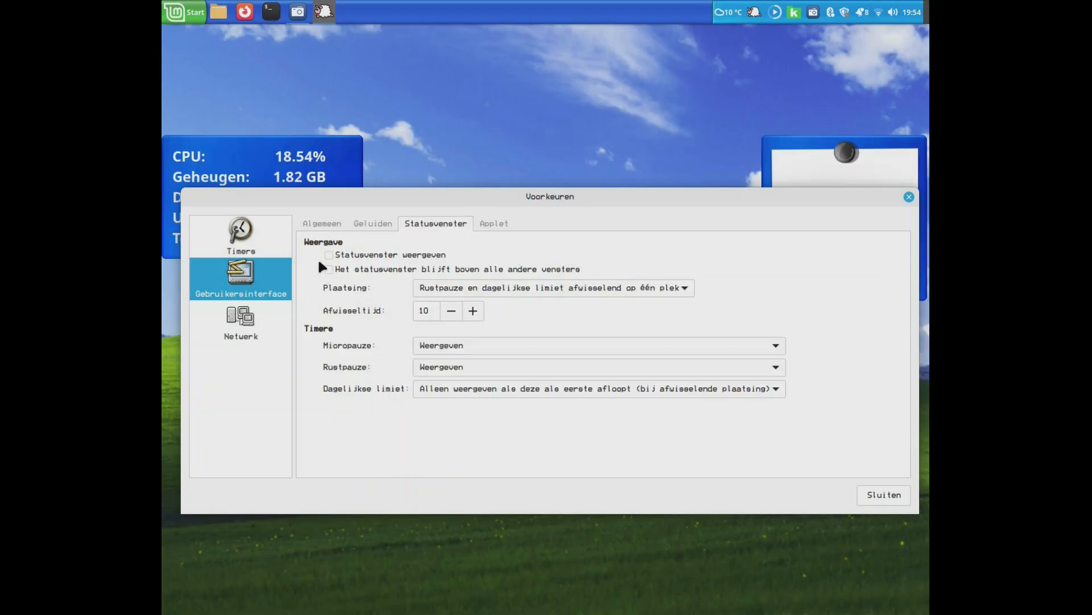
{"action": "left_click", "coordinate": [360, 254]}
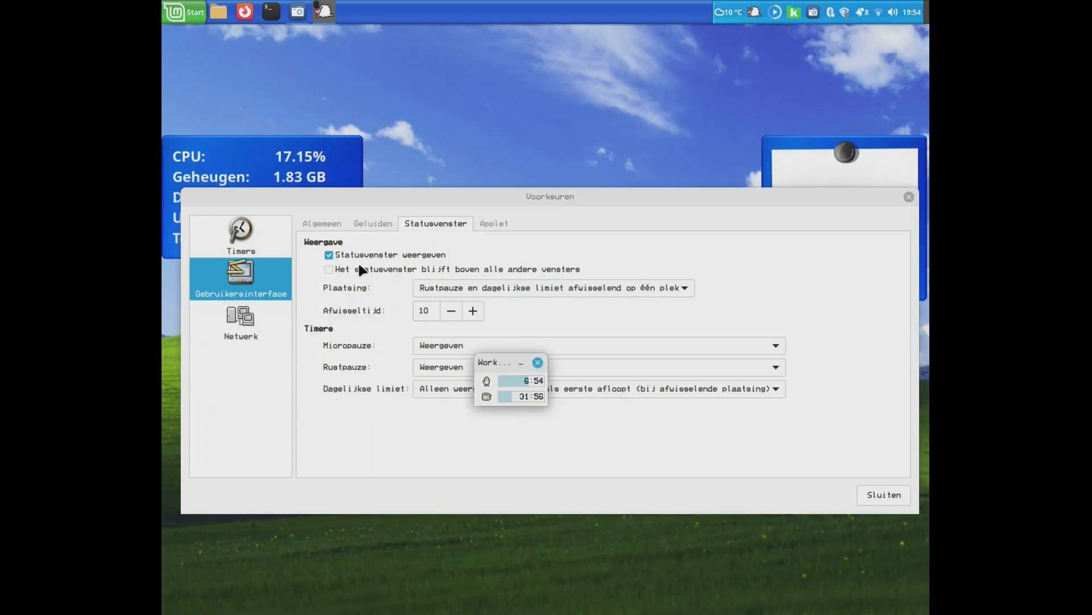
{"action": "left_click_drag", "start_coordinate": [515, 362], "coordinate": [202, 43]}
{"action": "left_click", "coordinate": [358, 268]}
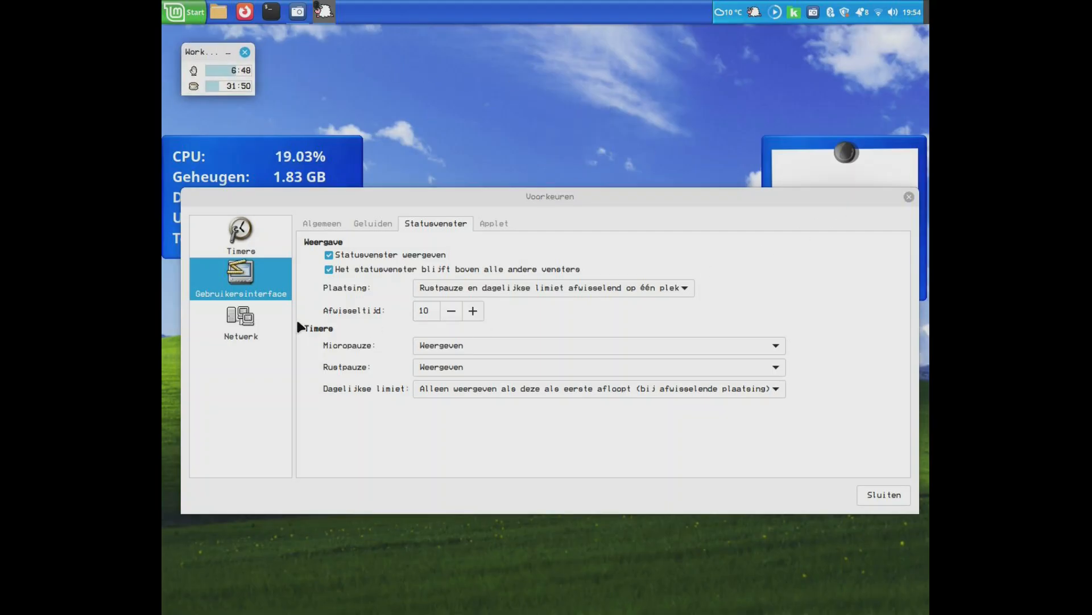
- Try the status window placement 'Alle timers onder elkaar', then restore 'Rustpauze en dagelijkse limiet afwisselend op één plek'
{"action": "left_click", "coordinate": [479, 294]}
{"action": "left_click", "coordinate": [480, 253]}
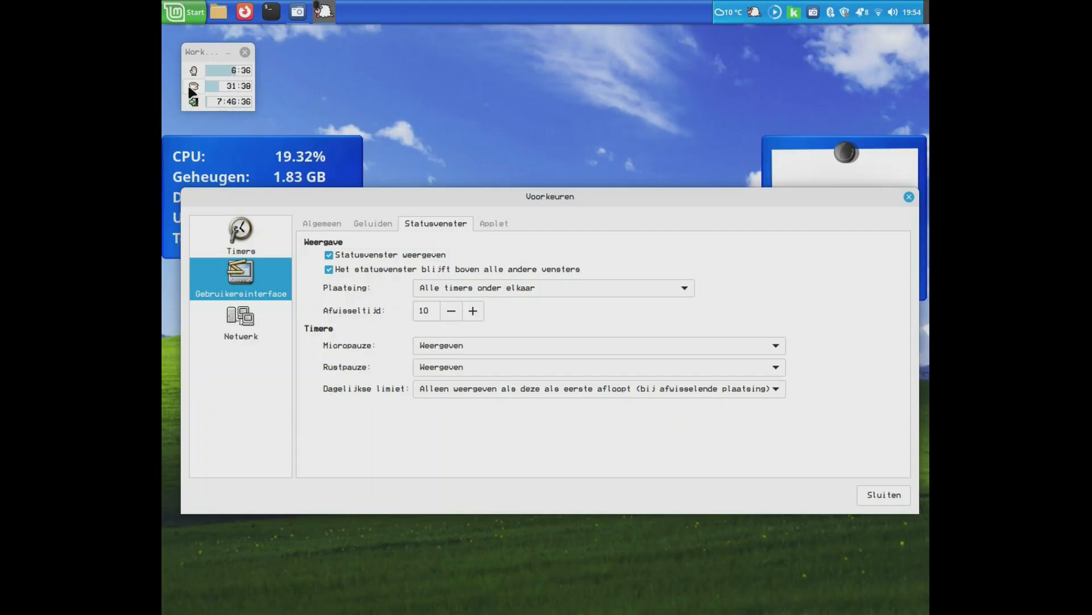
{"action": "left_click", "coordinate": [470, 288]}
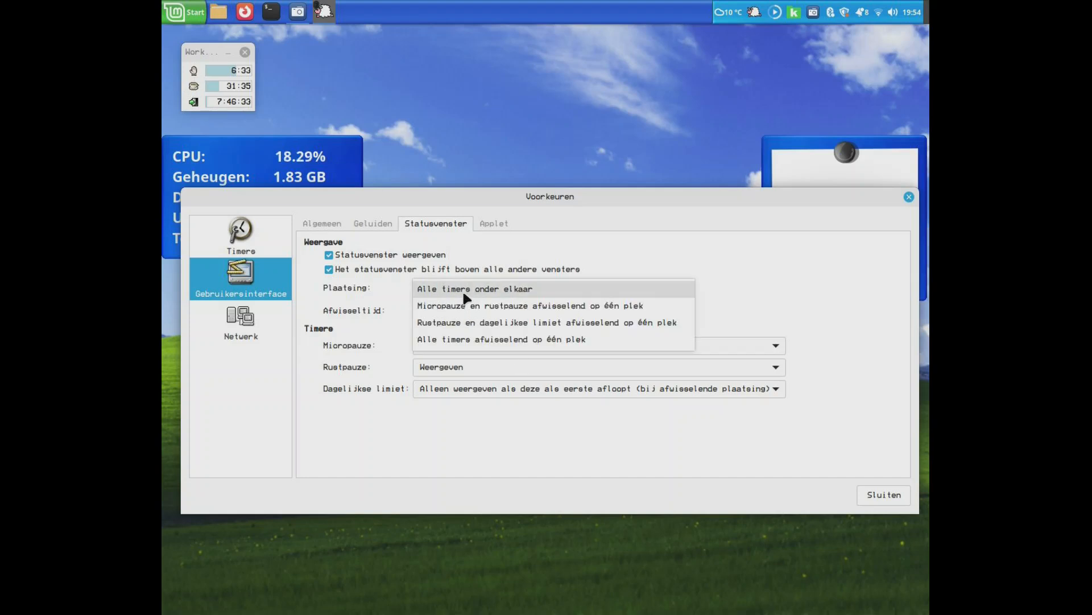
{"action": "left_click", "coordinate": [459, 323]}
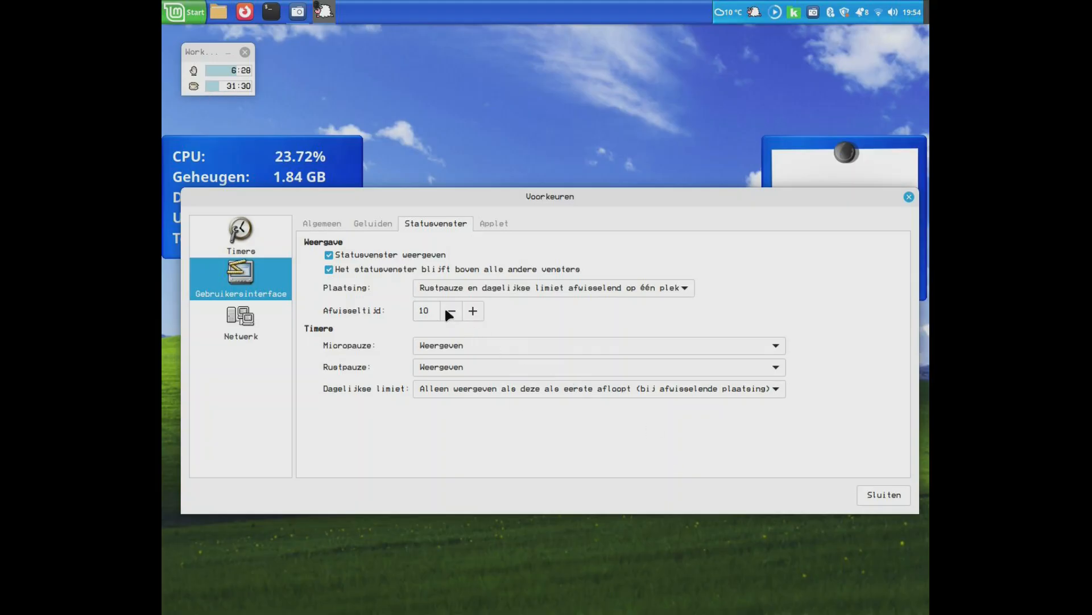
- Examine the status window's alternating time (Afwisseltijd) and the display options for the micro-break and daily limit timers
{"action": "left_click", "coordinate": [427, 310]}
{"action": "left_click_drag", "start_coordinate": [427, 310], "coordinate": [547, 325]}
{"action": "left_click", "coordinate": [496, 344]}
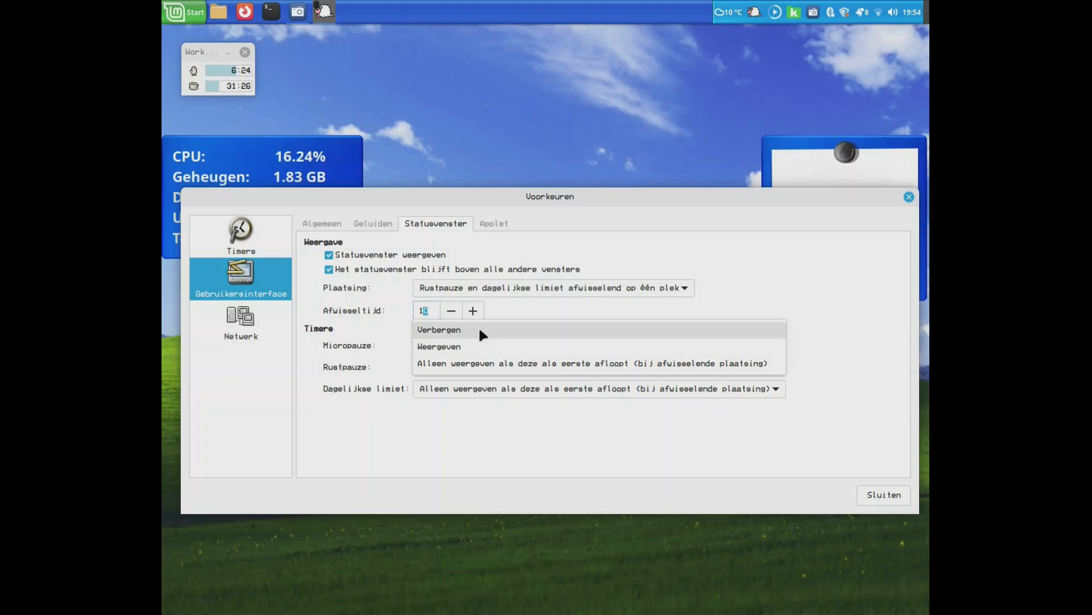
{"action": "left_click", "coordinate": [571, 308]}
{"action": "left_click", "coordinate": [489, 392]}
{"action": "left_click", "coordinate": [465, 421]}
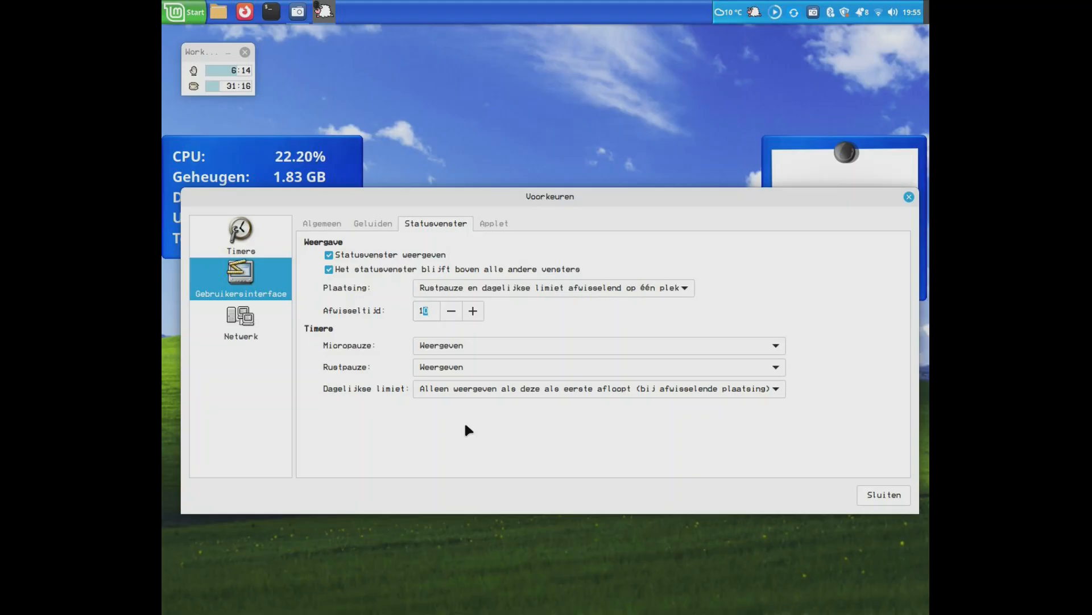
- Examine the Applet display settings and close the preferences window
{"action": "mouse_move", "coordinate": [298, 11]}
{"action": "left_click", "coordinate": [499, 222]}
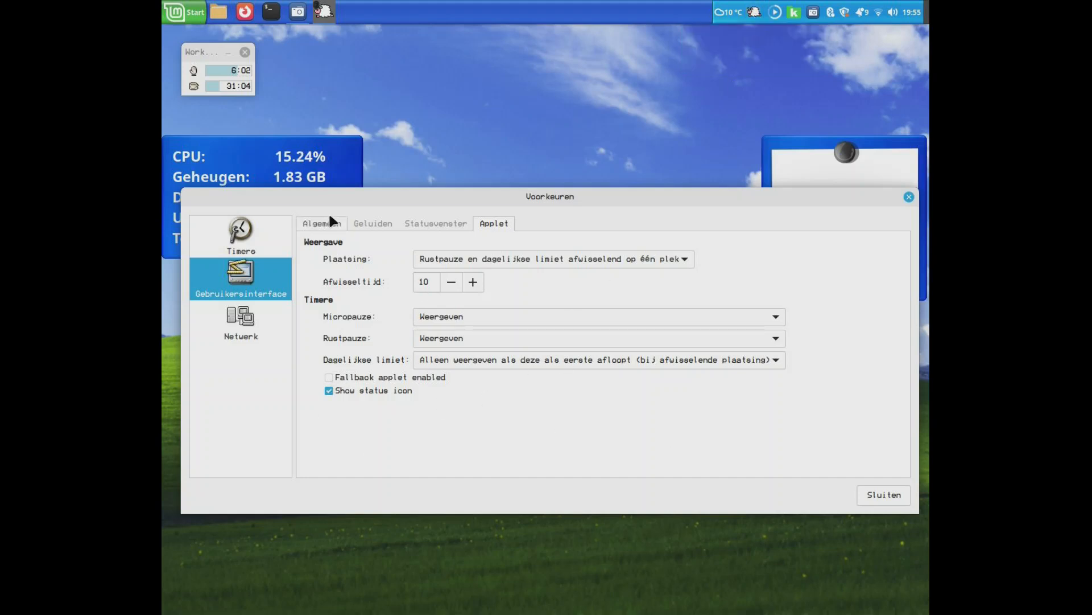
{"action": "left_click", "coordinate": [334, 225]}
{"action": "left_click", "coordinate": [907, 197]}
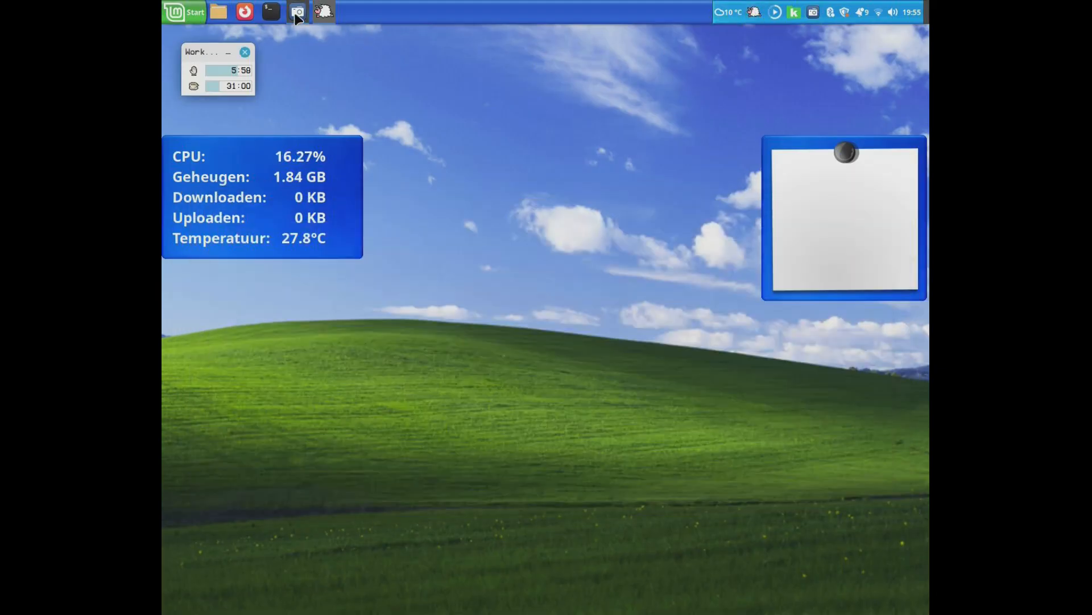
{"action": "mouse_move", "coordinate": [297, 15]}
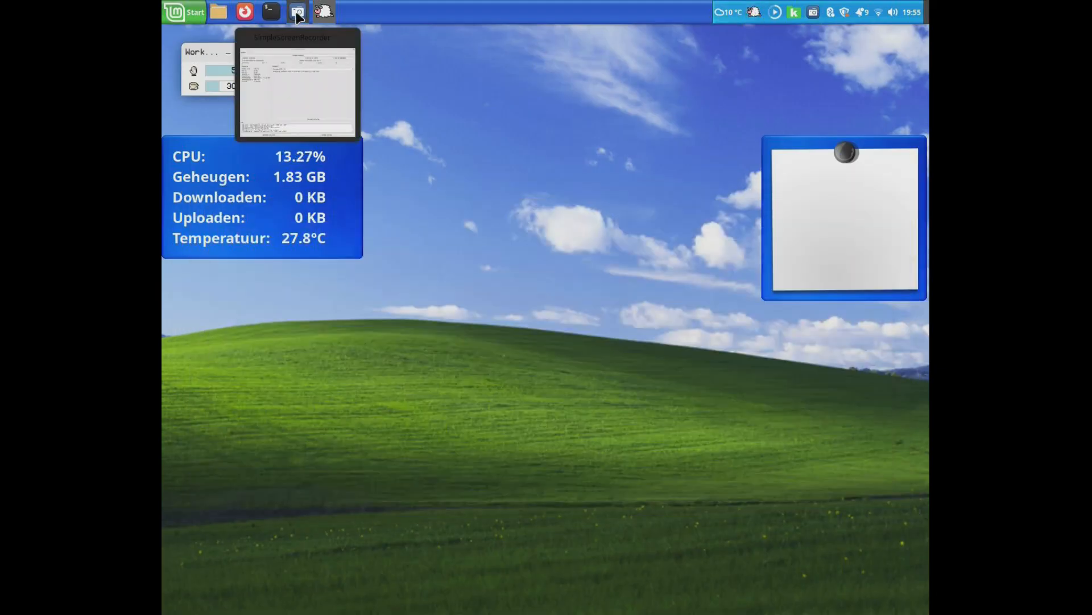
{"action": "left_click", "coordinate": [296, 13]}
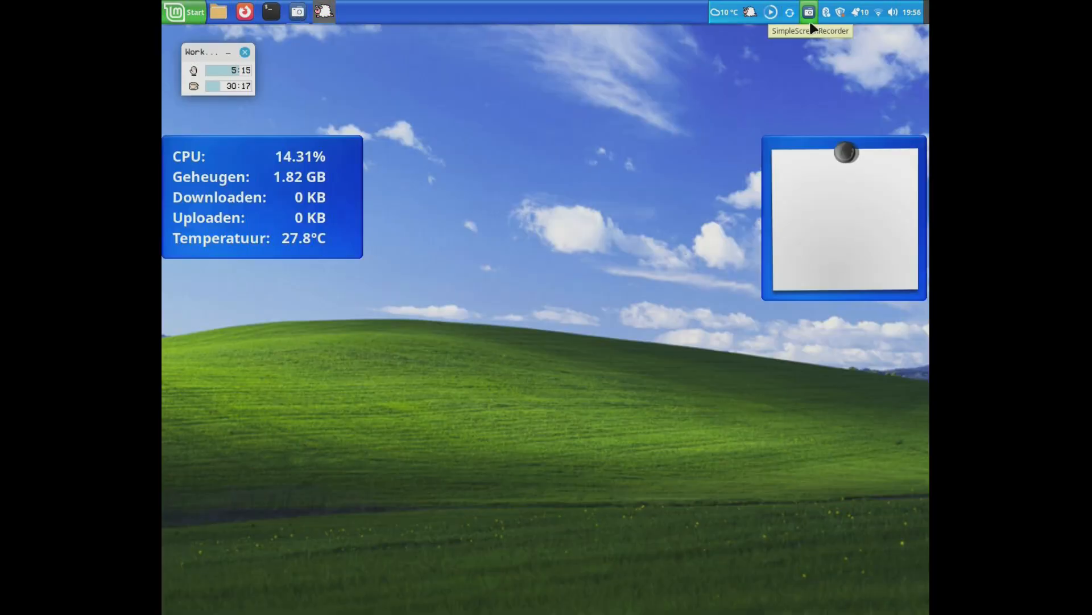
- Open Workrave's statistics (Statistieken), examine the break figures for 11 and 2 December 2025, and close the window
{"action": "right_click", "coordinate": [750, 13]}
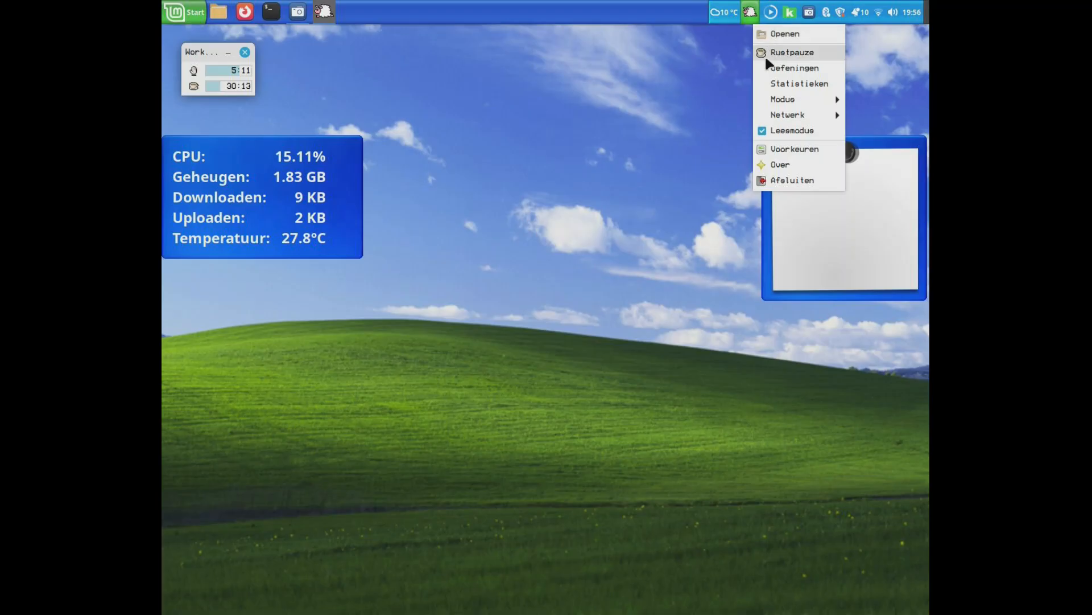
{"action": "left_click", "coordinate": [767, 84]}
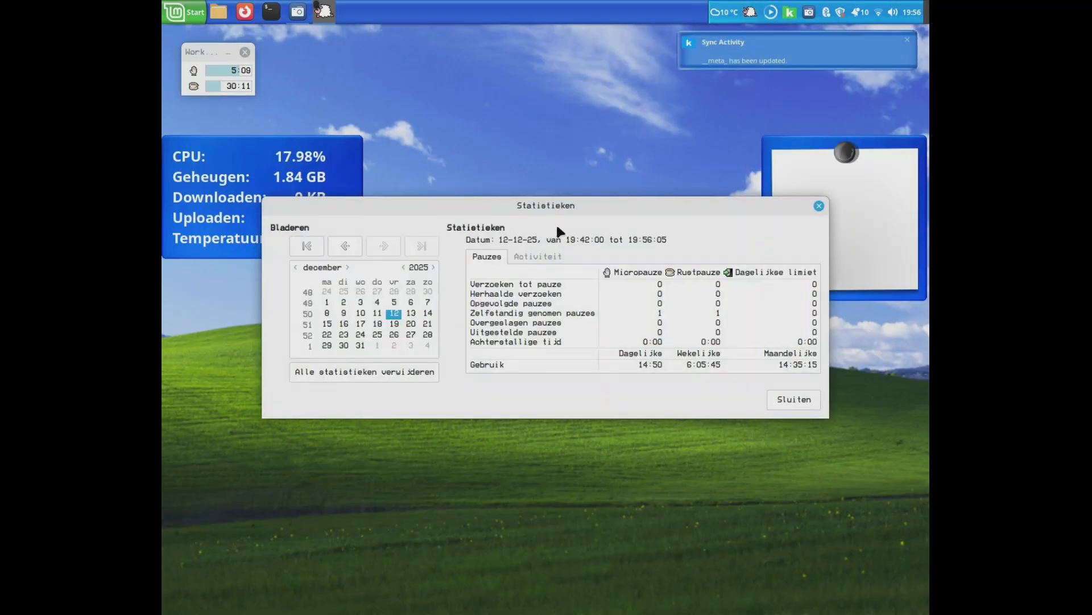
{"action": "left_click_drag", "start_coordinate": [599, 204], "coordinate": [583, 235]}
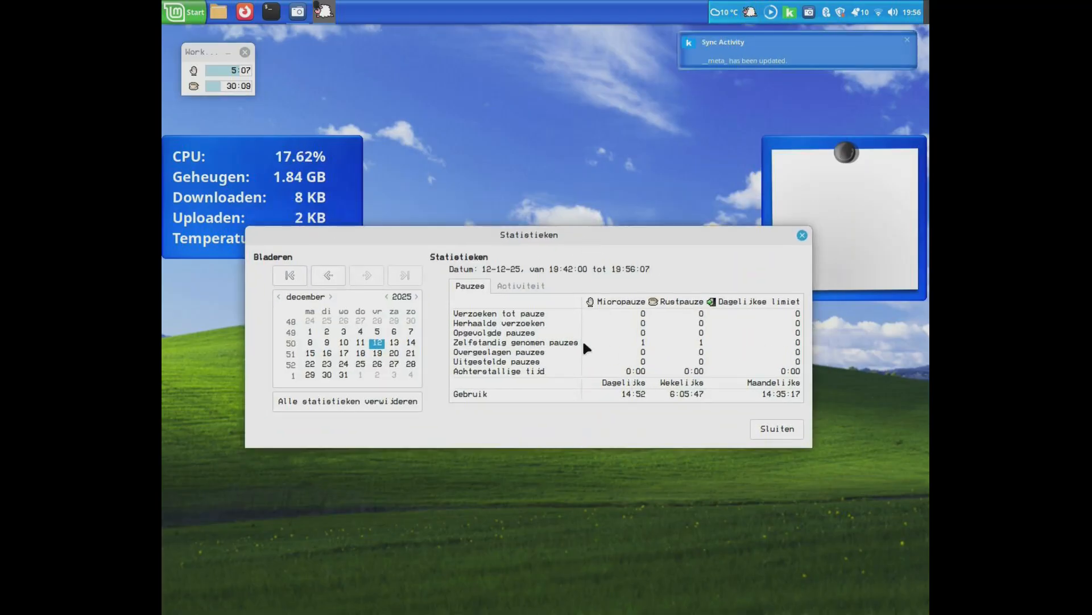
{"action": "left_click", "coordinate": [360, 342]}
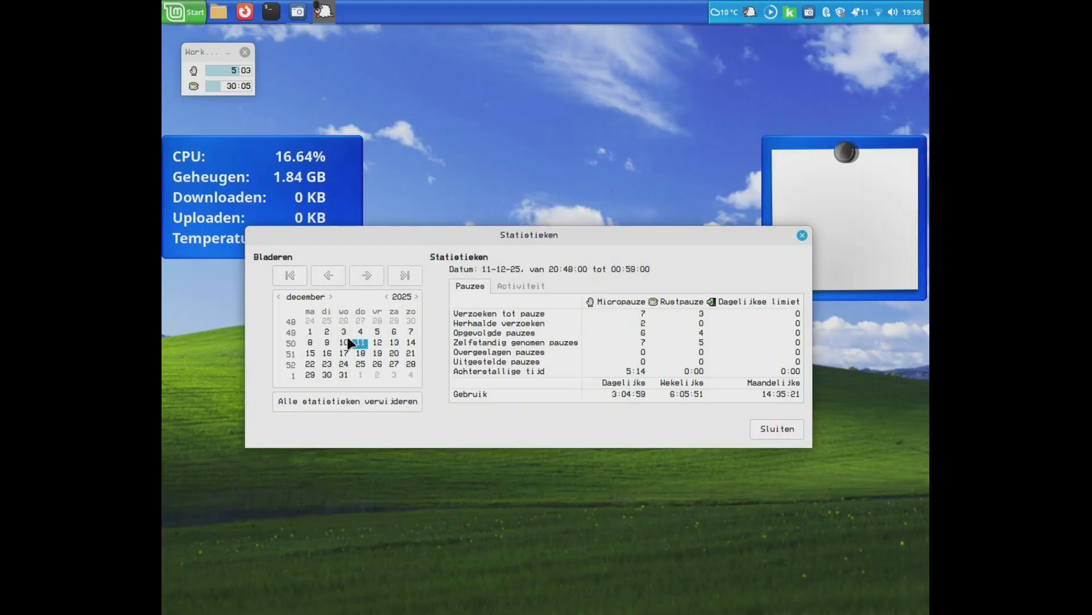
{"action": "left_click", "coordinate": [348, 336]}
{"action": "left_click", "coordinate": [327, 333]}
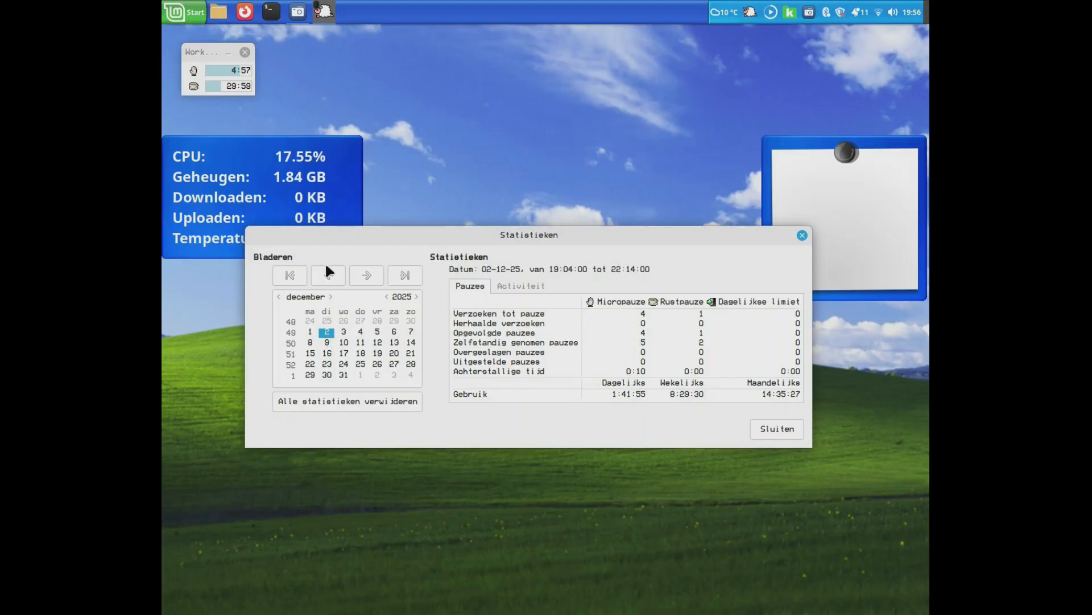
{"action": "left_click", "coordinate": [802, 235]}
- Open Workrave's exercises (Oefeningen), browse forward and back through several of them, and close the window
{"action": "left_click", "coordinate": [750, 12]}
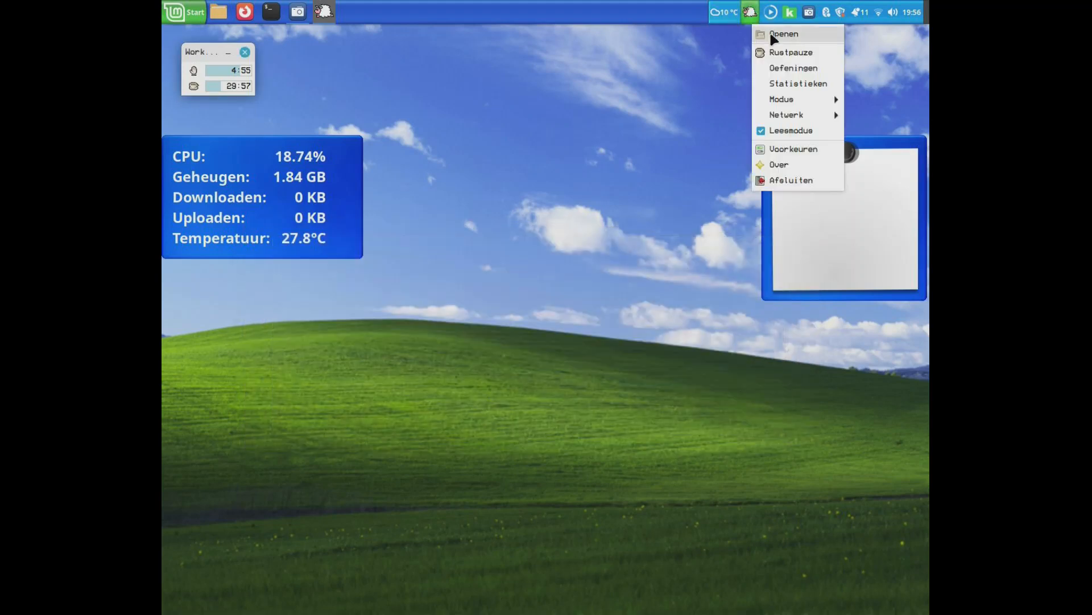
{"action": "left_click", "coordinate": [785, 69]}
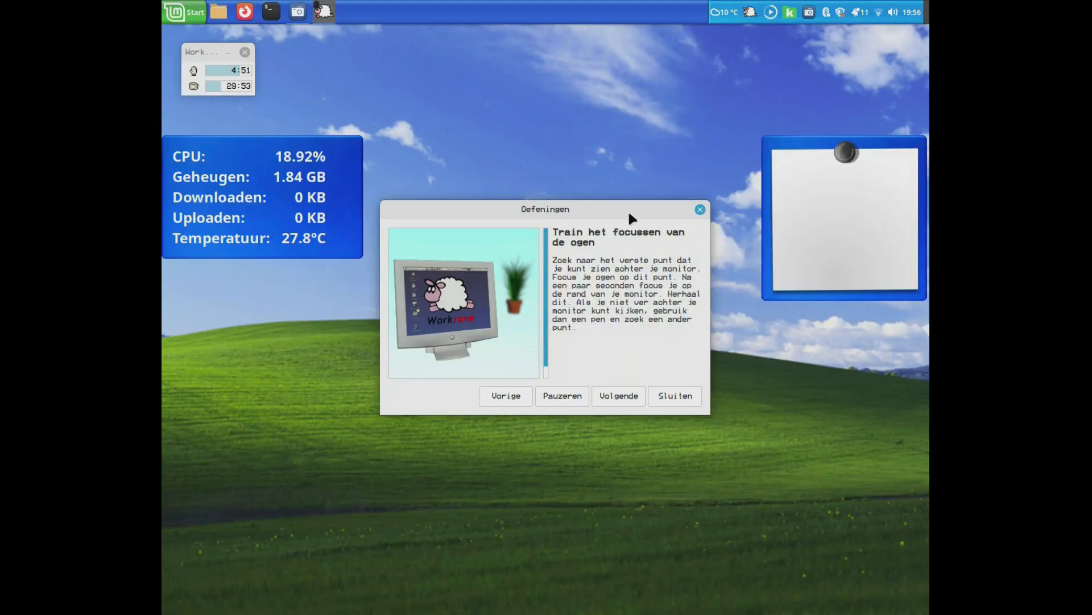
{"action": "left_click", "coordinate": [624, 398]}
{"action": "left_click", "coordinate": [624, 398]}
{"action": "left_click", "coordinate": [624, 398]}
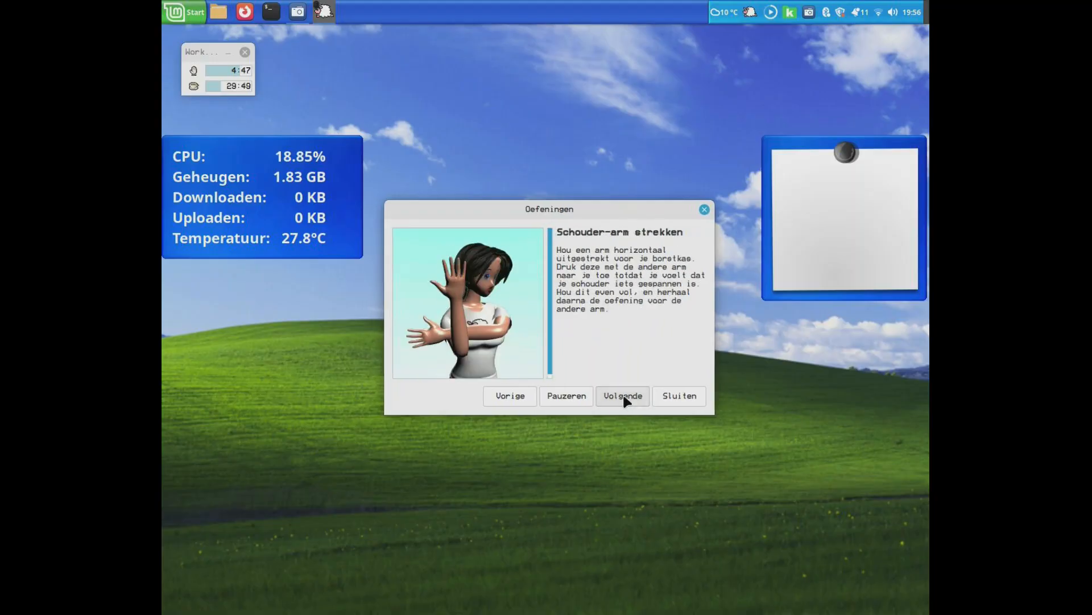
{"action": "left_click", "coordinate": [624, 398]}
{"action": "left_click", "coordinate": [530, 397]}
{"action": "left_click", "coordinate": [529, 397]}
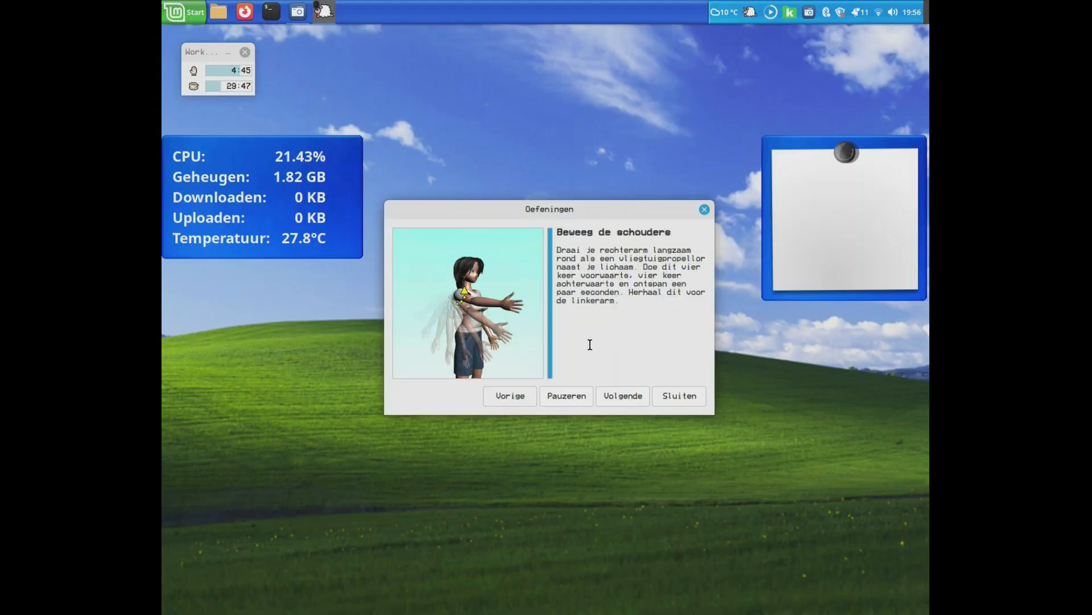
{"action": "left_click", "coordinate": [705, 210]}
- Open Workrave's tray menu and examine the Modus options Normaal, Stil and Uitgeschakeld, plus the Netwerk entry
{"action": "right_click", "coordinate": [751, 11]}
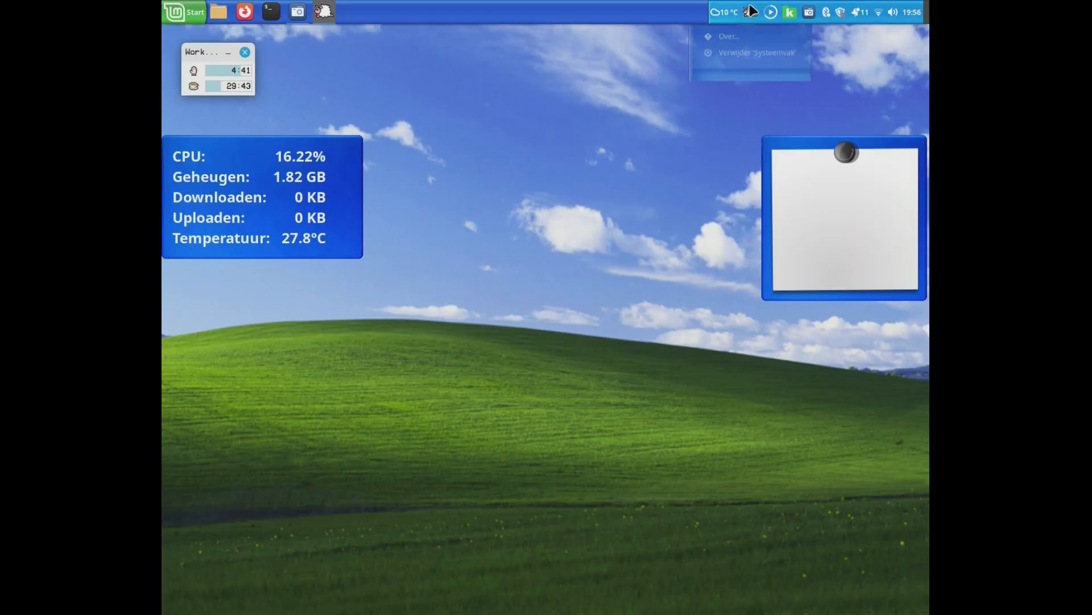
{"action": "left_click", "coordinate": [750, 11]}
{"action": "left_click", "coordinate": [750, 11]}
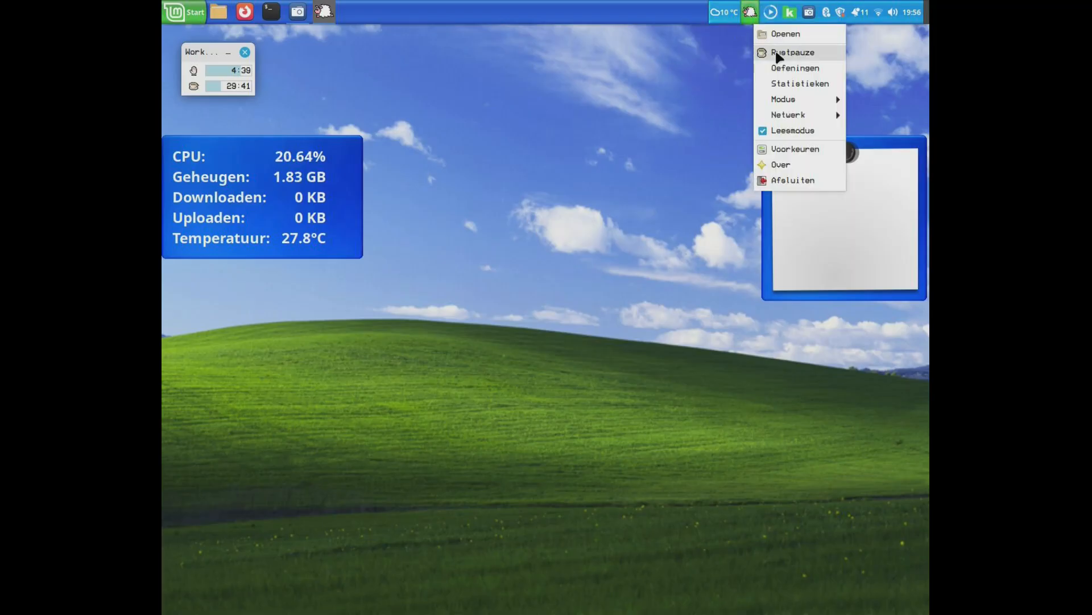
{"action": "mouse_move", "coordinate": [765, 98]}
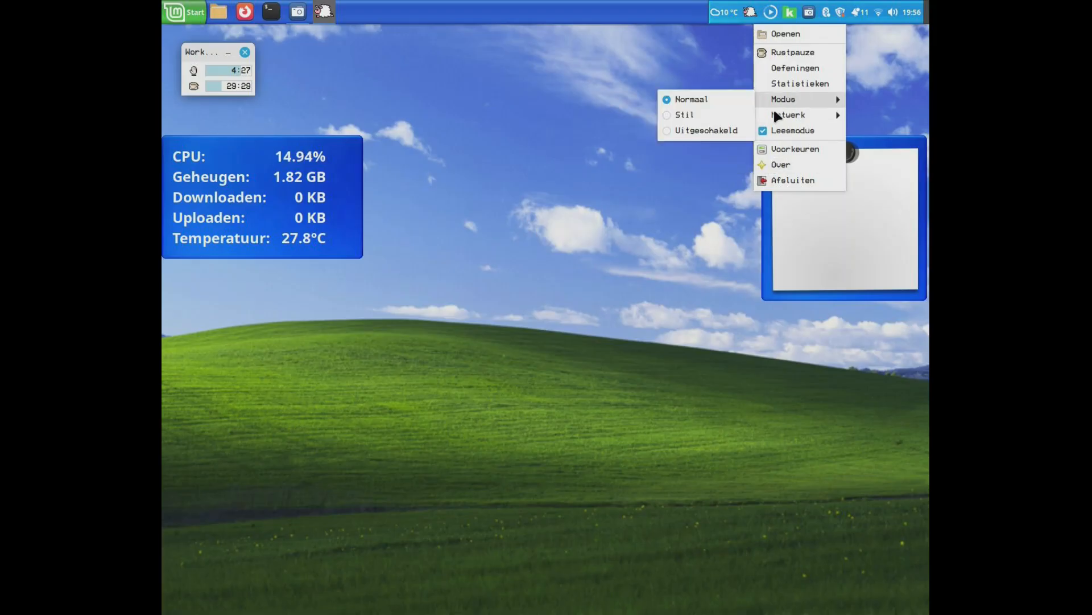
{"action": "mouse_move", "coordinate": [775, 118]}
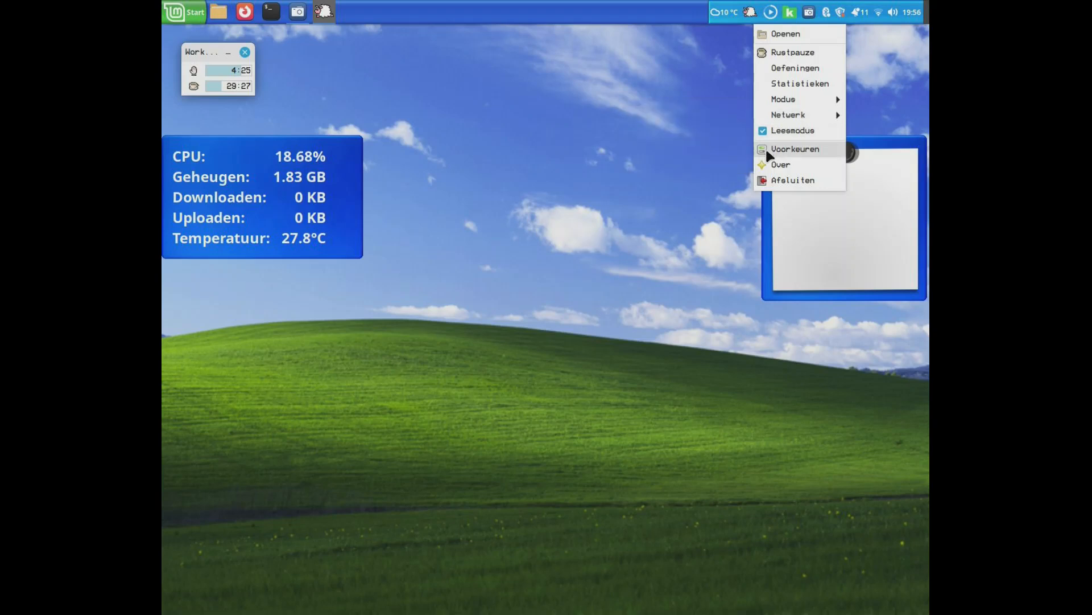
- Examine Workrave's version information (Over) and close it, then bring up the tray menu again and dismiss it
{"action": "left_click", "coordinate": [780, 165]}
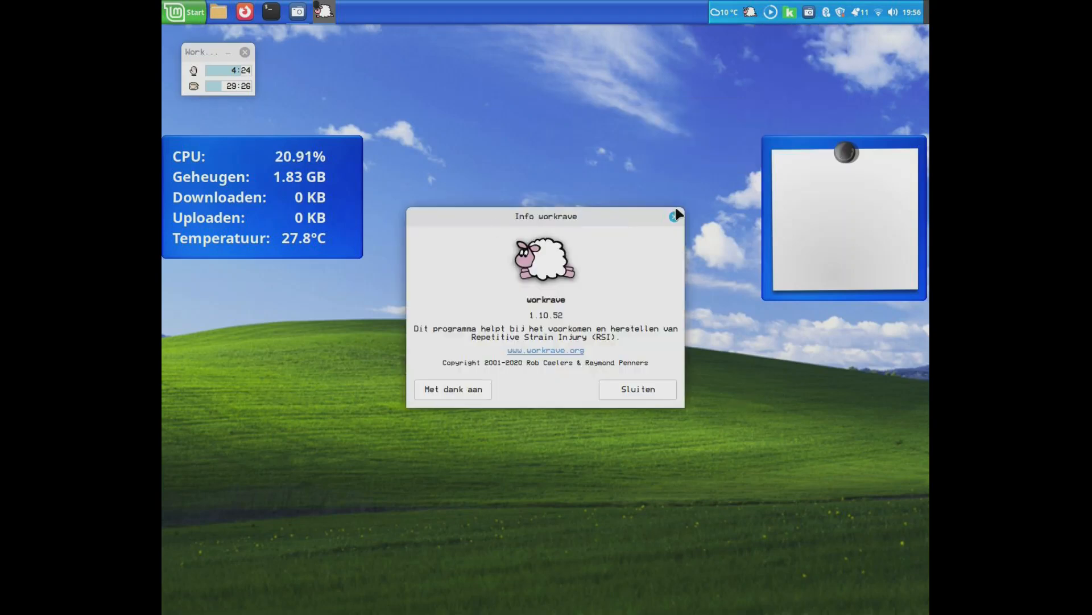
{"action": "left_click", "coordinate": [675, 216]}
{"action": "left_click", "coordinate": [750, 12]}
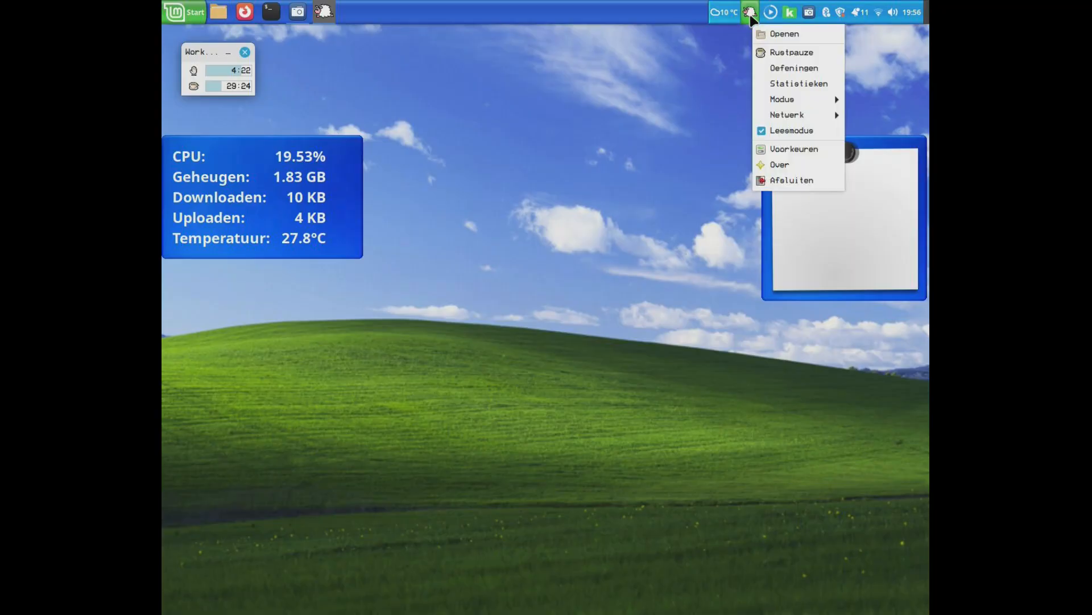
{"action": "left_click", "coordinate": [675, 85]}
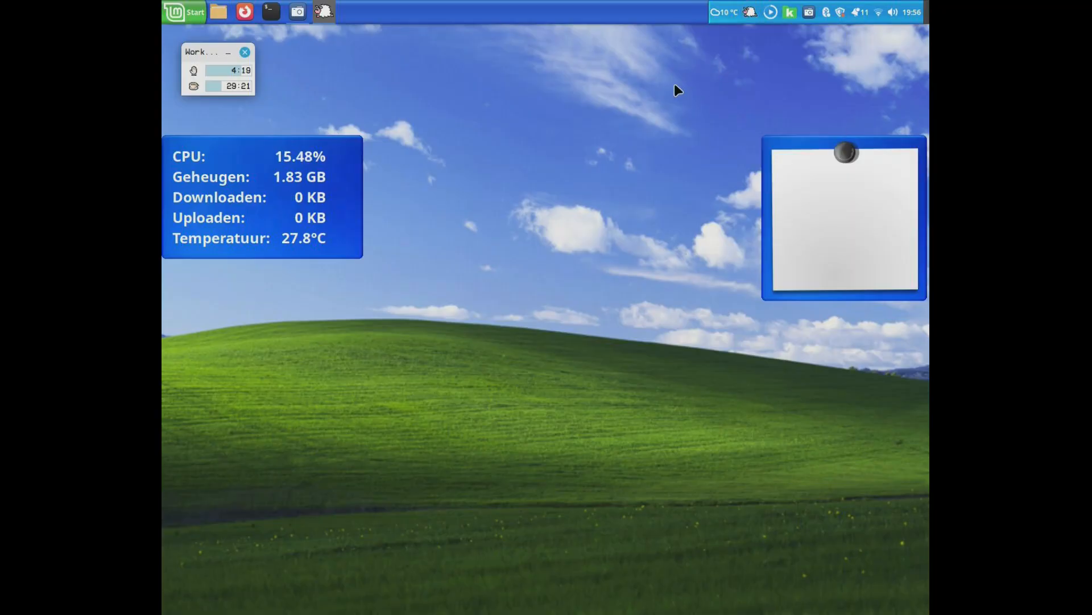
- Close Workrave's status window and reopen it with the tray icon's Openen option
{"action": "left_click", "coordinate": [244, 52]}
{"action": "right_click", "coordinate": [744, 21]}
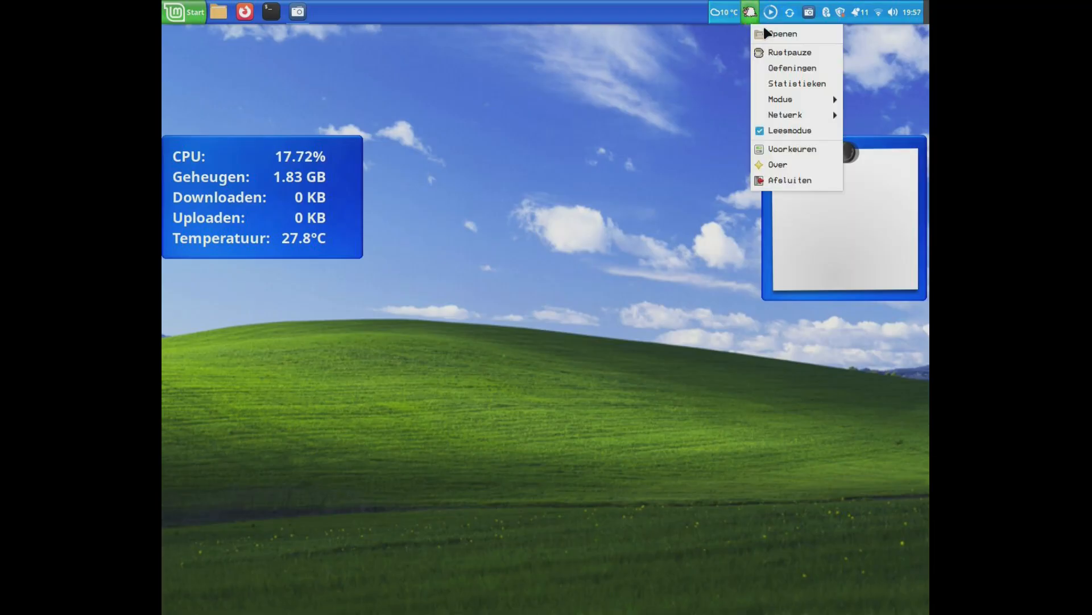
{"action": "left_click", "coordinate": [765, 32]}
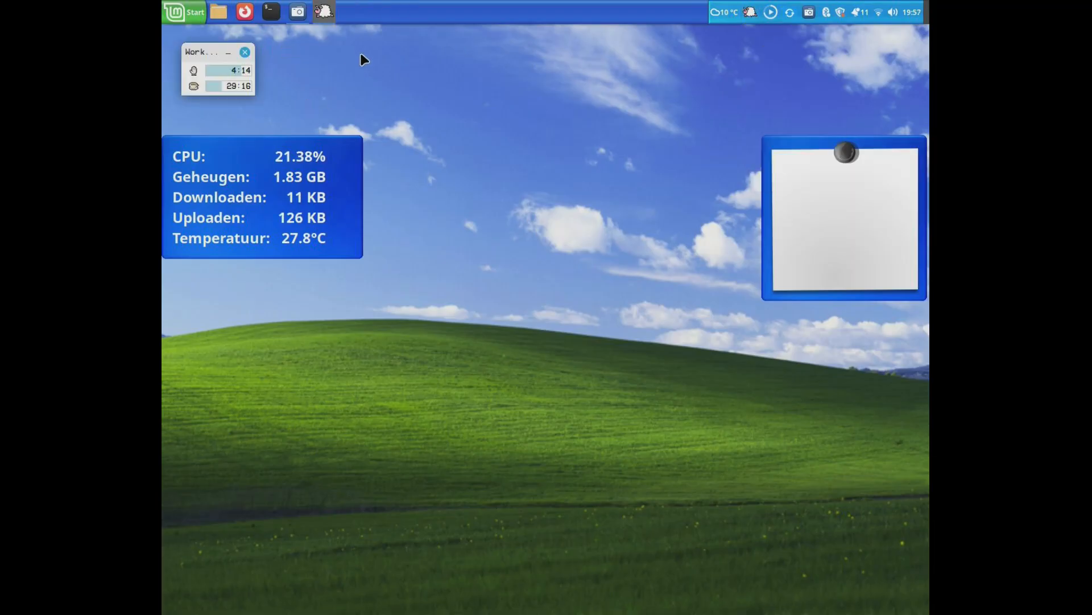
- Start a rest break (Rustpauze) from Workrave's tray icon and skip it with Overslaan, dismissing the Sync Activity notification
{"action": "right_click", "coordinate": [754, 14]}
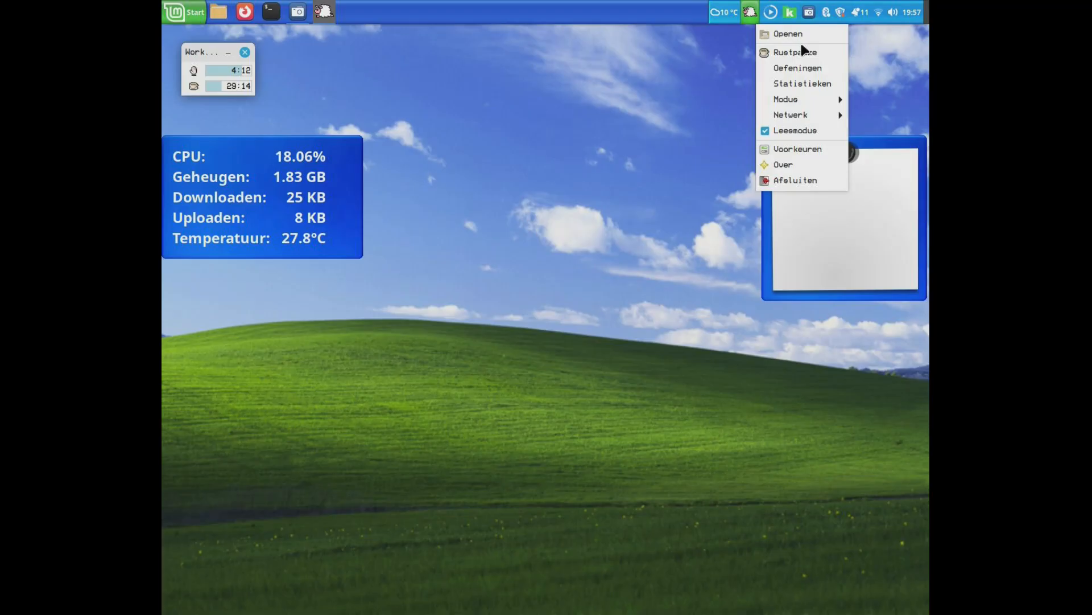
{"action": "left_click", "coordinate": [798, 52]}
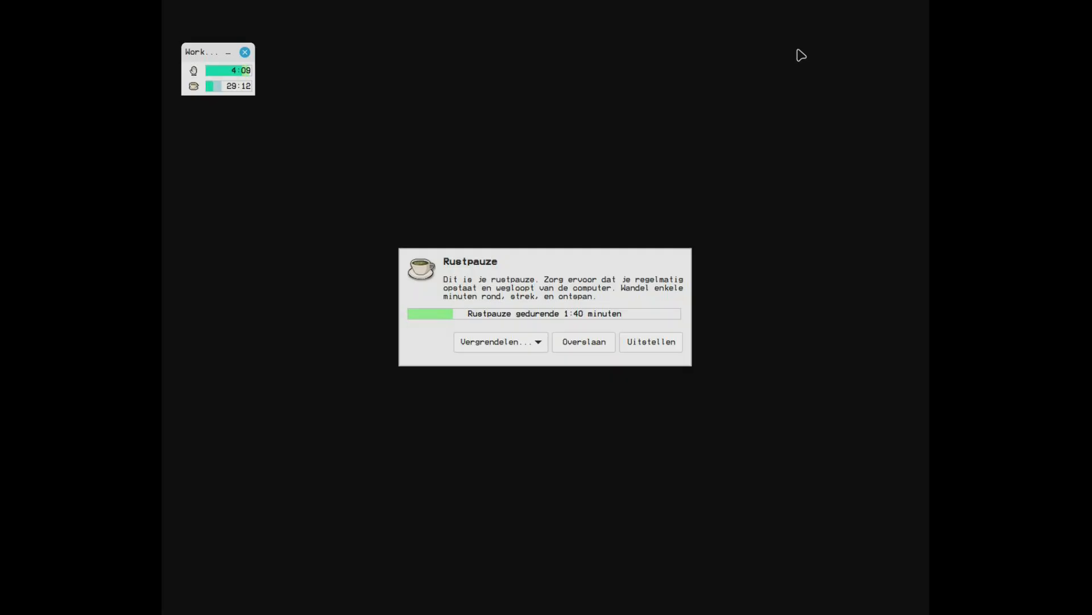
{"action": "left_click", "coordinate": [583, 345]}
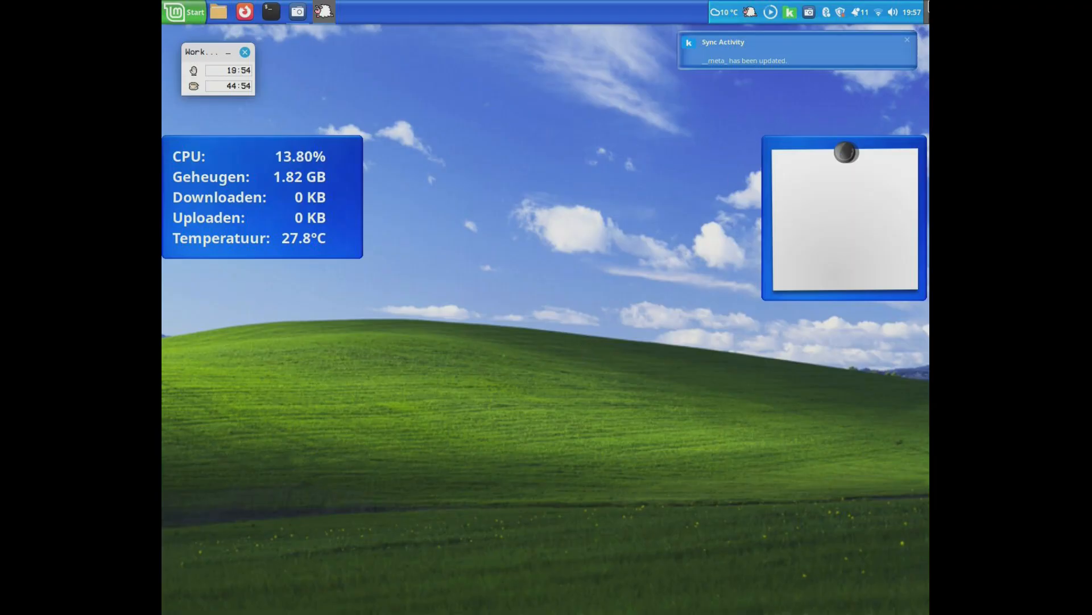
{"action": "left_click", "coordinate": [907, 41]}
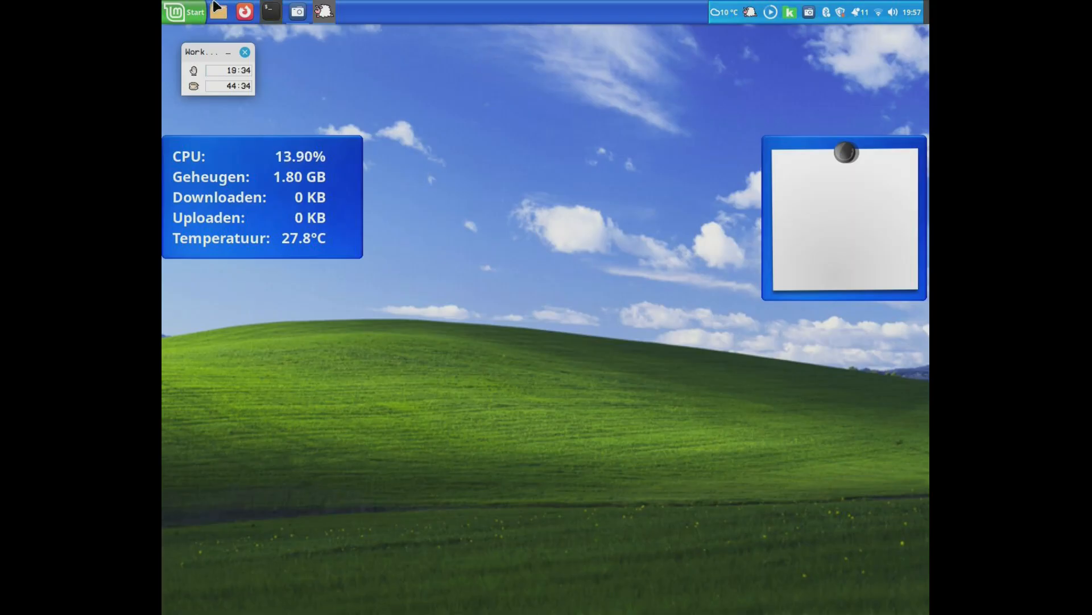
{"action": "left_click", "coordinate": [288, 17]}
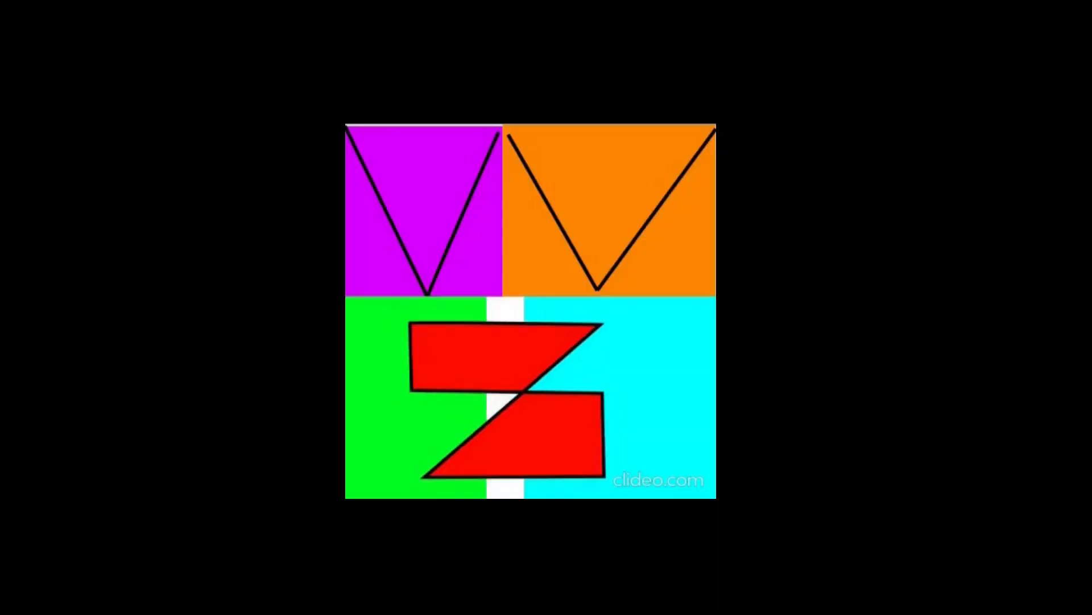